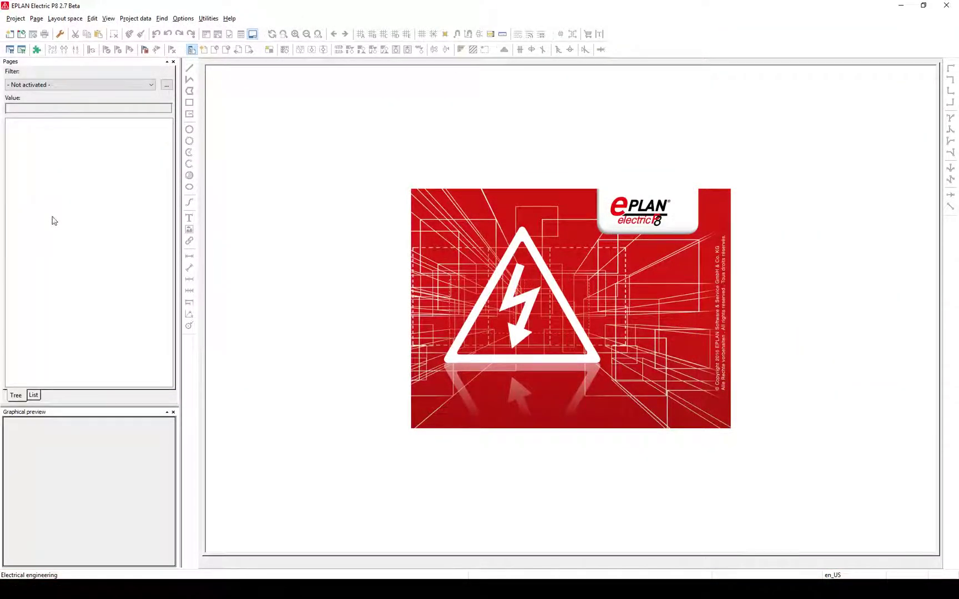
Step: Open Parts management and view the database summary: version 136.22, 110 parts, 7 manufacturers
left_click(209, 19)
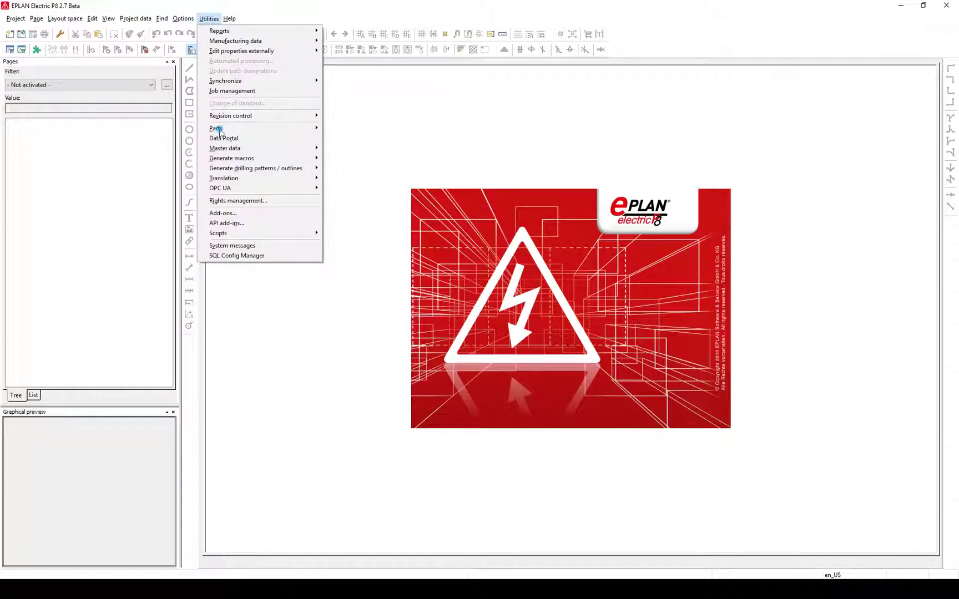
mouse_move(219, 130)
left_click(366, 130)
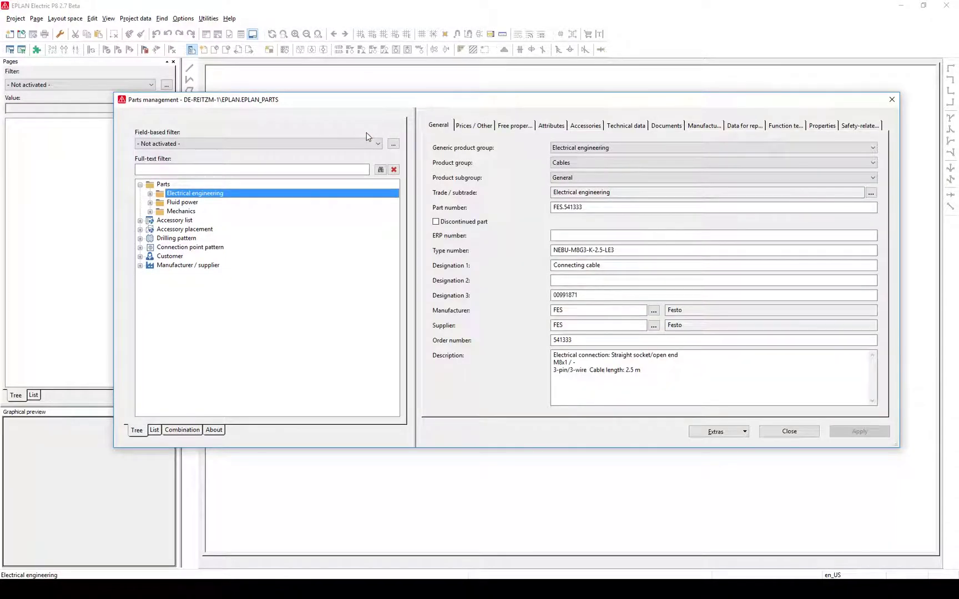
left_click(216, 431)
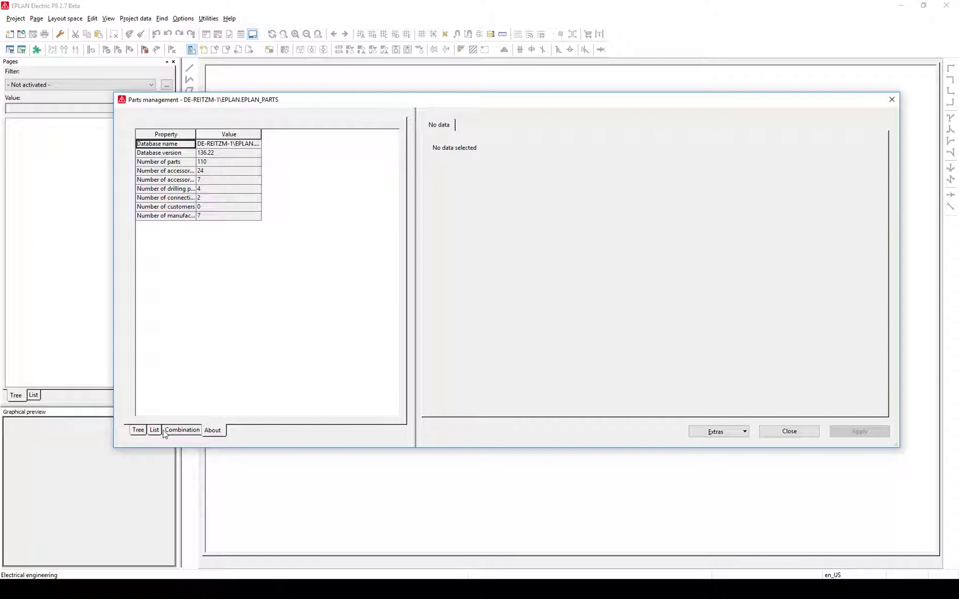
Step: Expand the tree to SEW motor DRN90L4/FE/TH and show its properties, last modified 06.03.2017
left_click(139, 430)
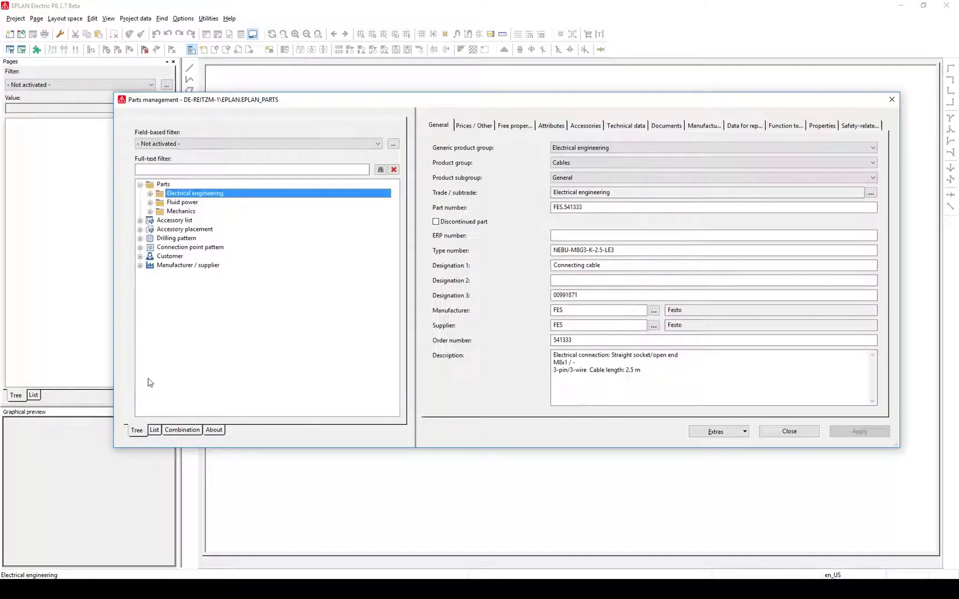
left_click(150, 194)
left_click(160, 202)
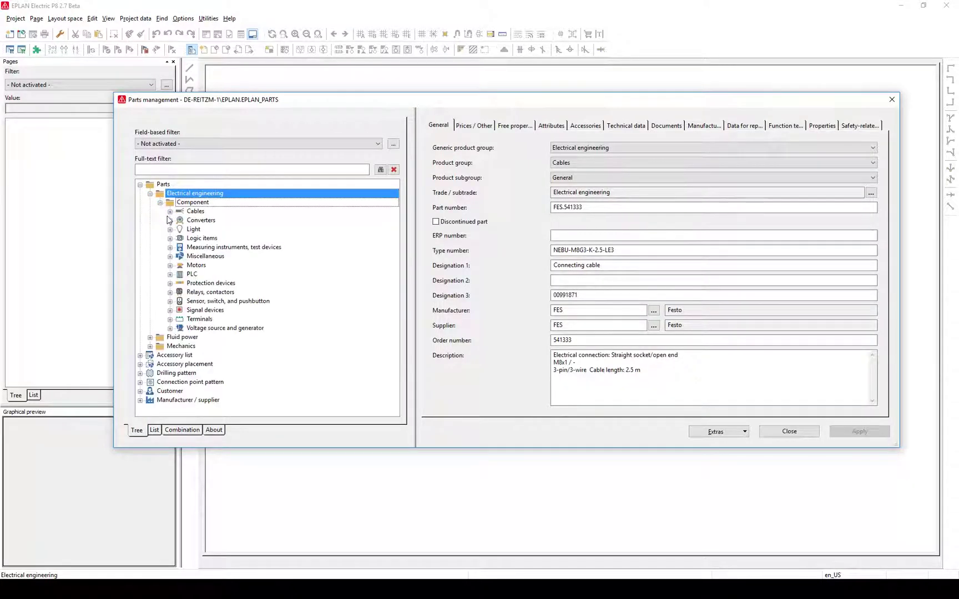
left_click(170, 265)
left_click(180, 274)
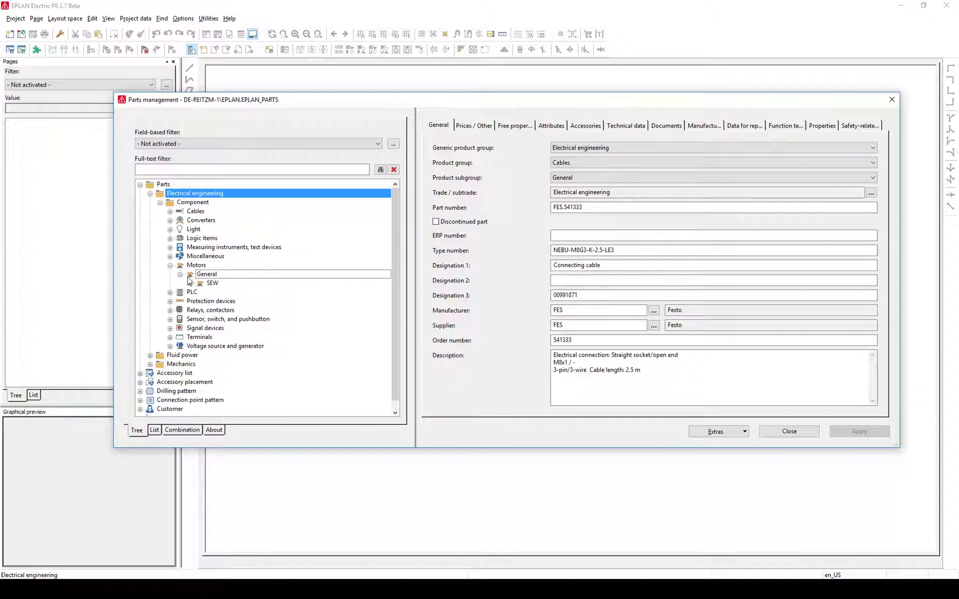
left_click(191, 284)
left_click(243, 293)
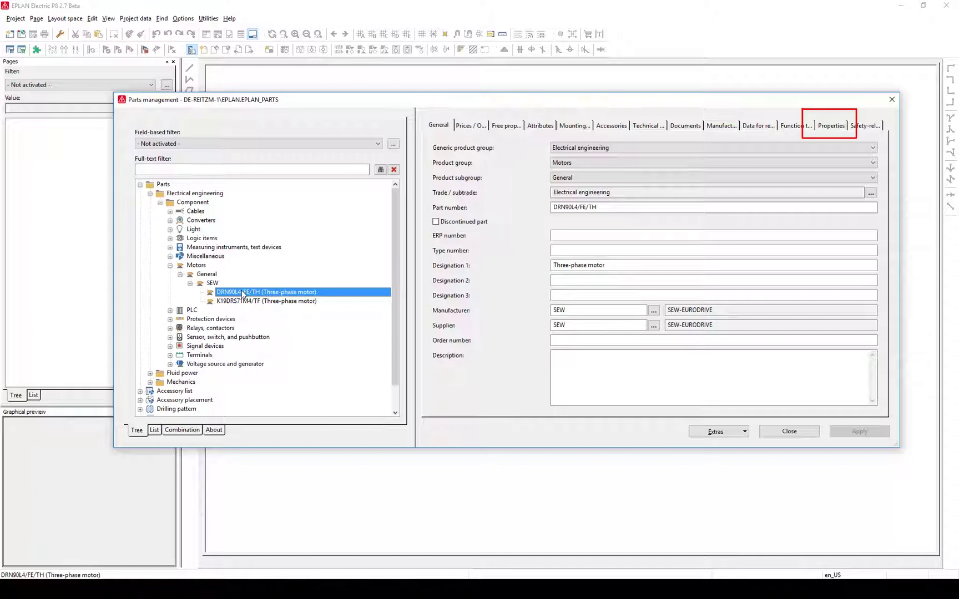
left_click(833, 126)
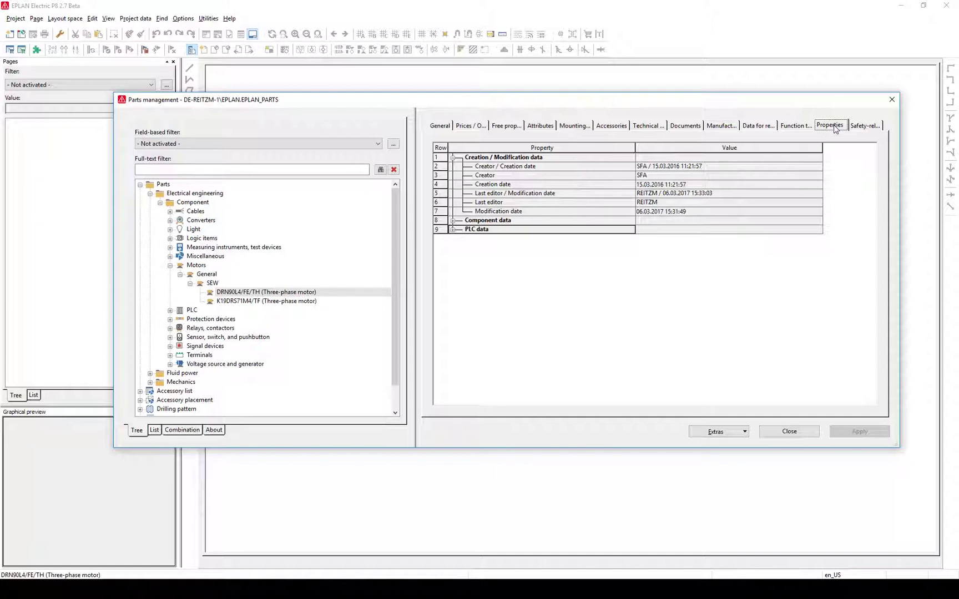
left_click(453, 221)
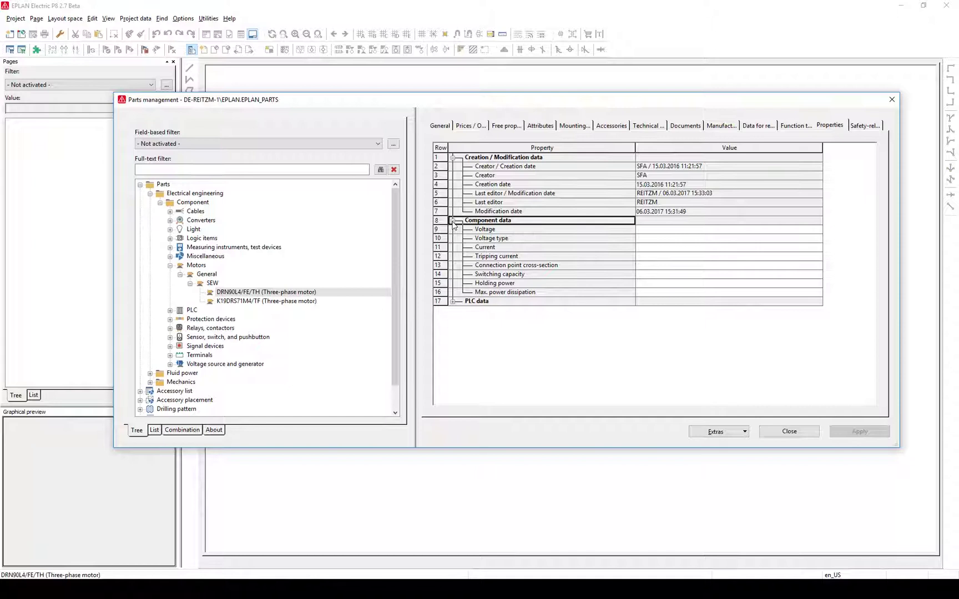
left_click(453, 221)
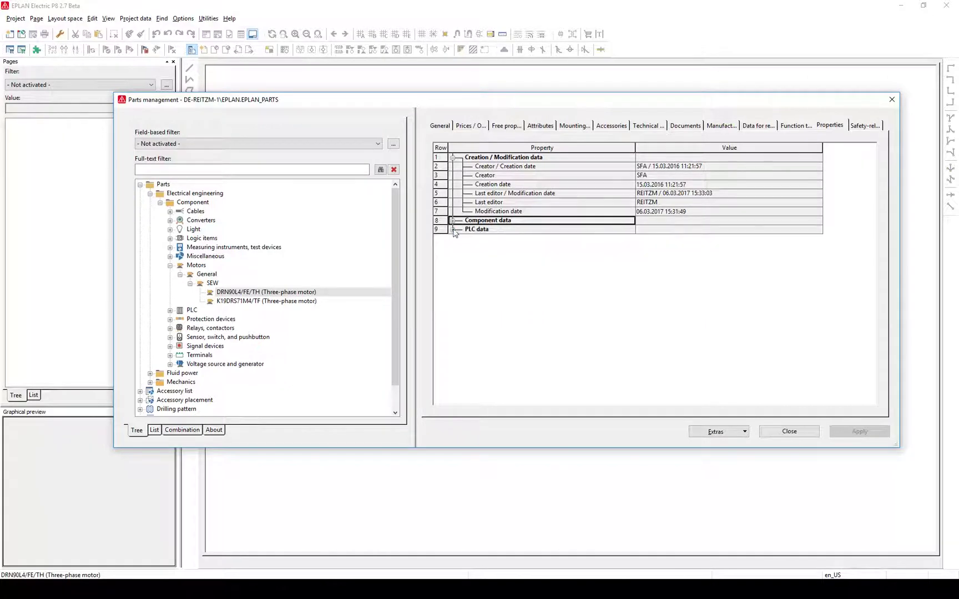
left_click(453, 229)
left_click(453, 230)
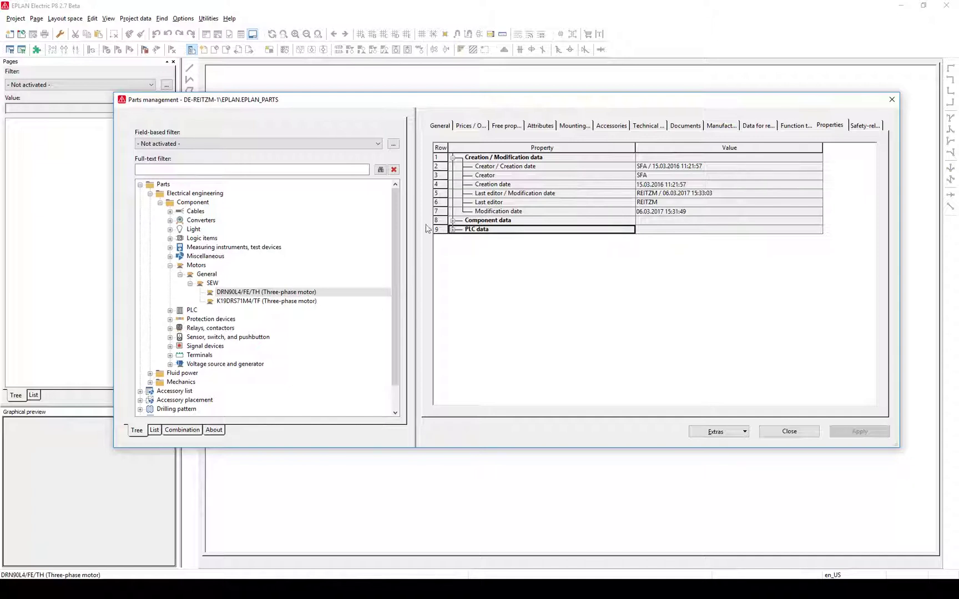
Step: Create a field-based filter scheme 'Edited by' with description 'filter by last editor'
left_click(394, 145)
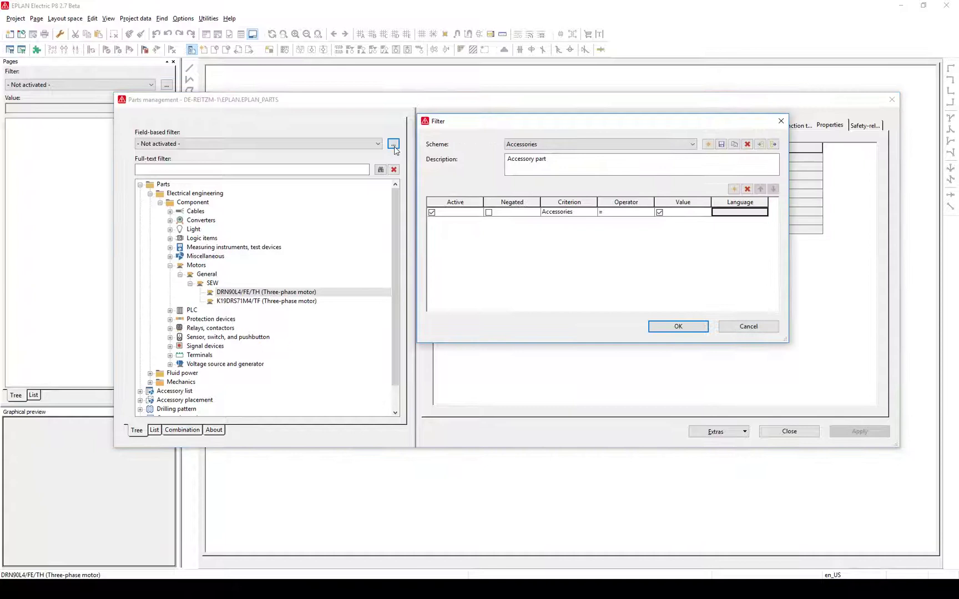
left_click(709, 146)
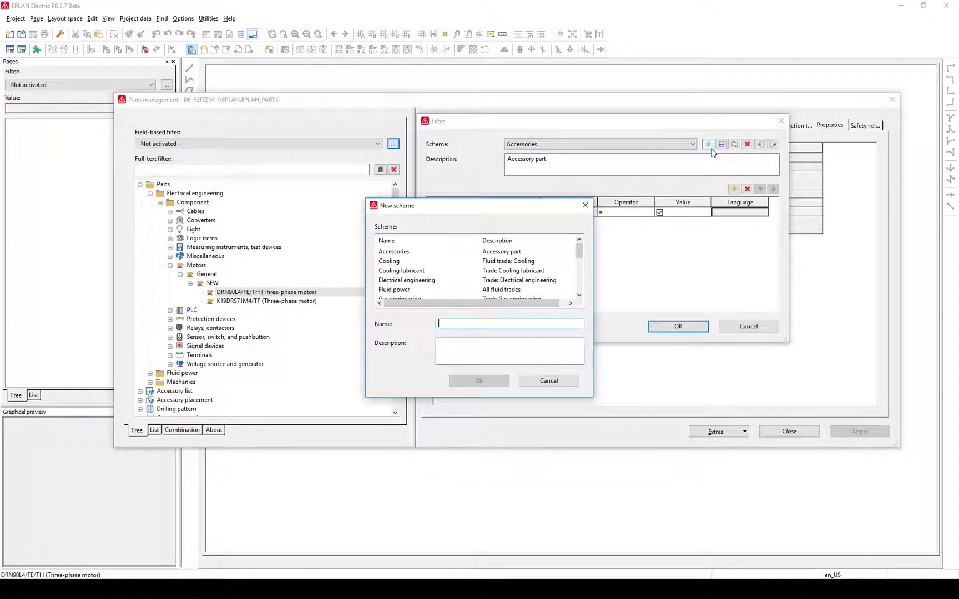
type("Edited by")
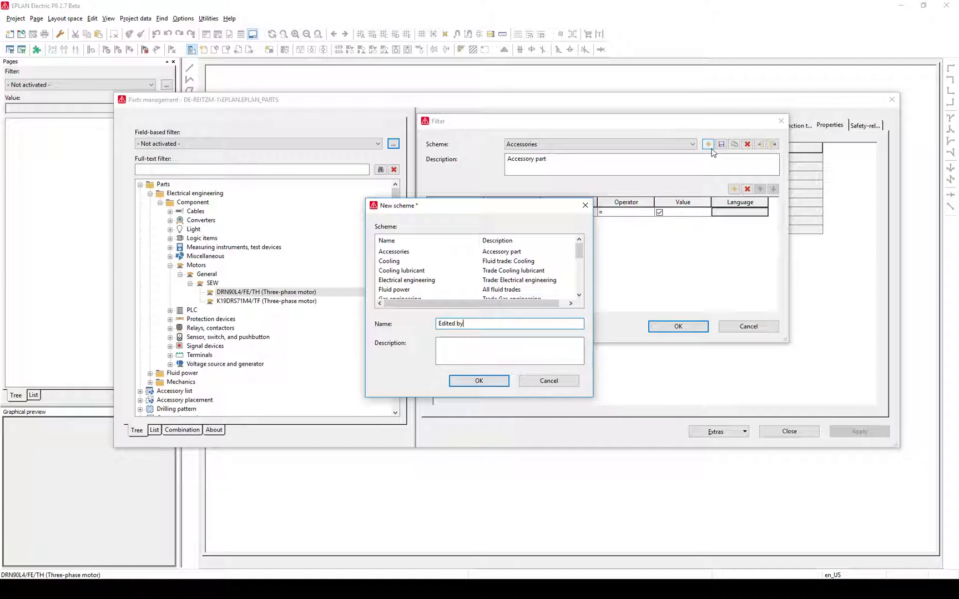
key("Tab")
type("filter by last edit")
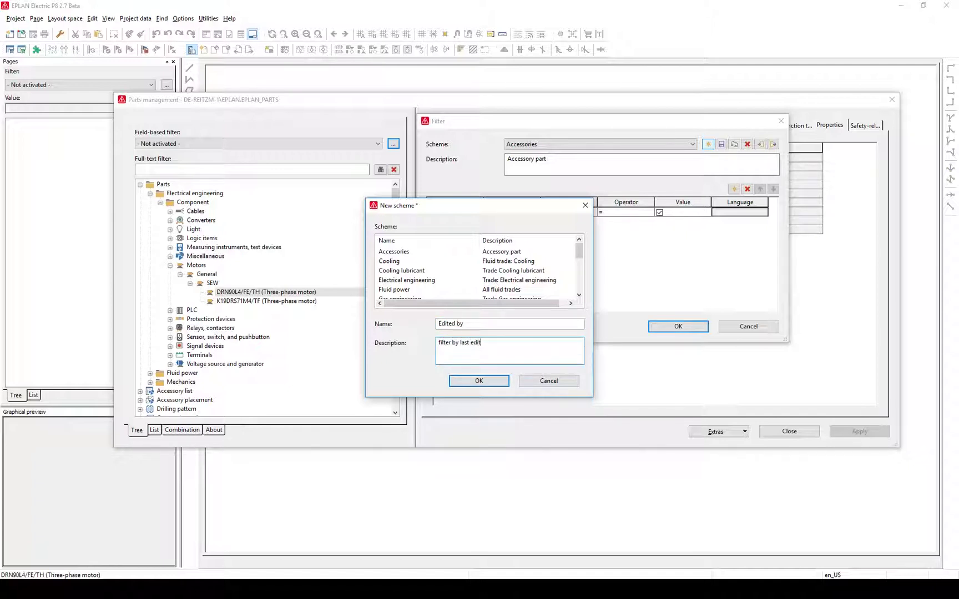
type("or")
left_click(485, 381)
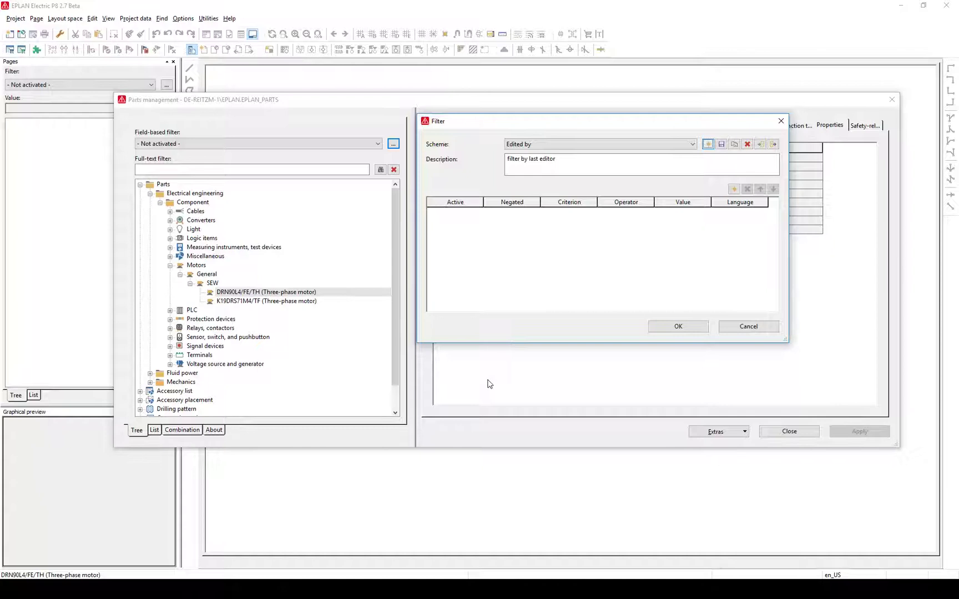
left_click(734, 190)
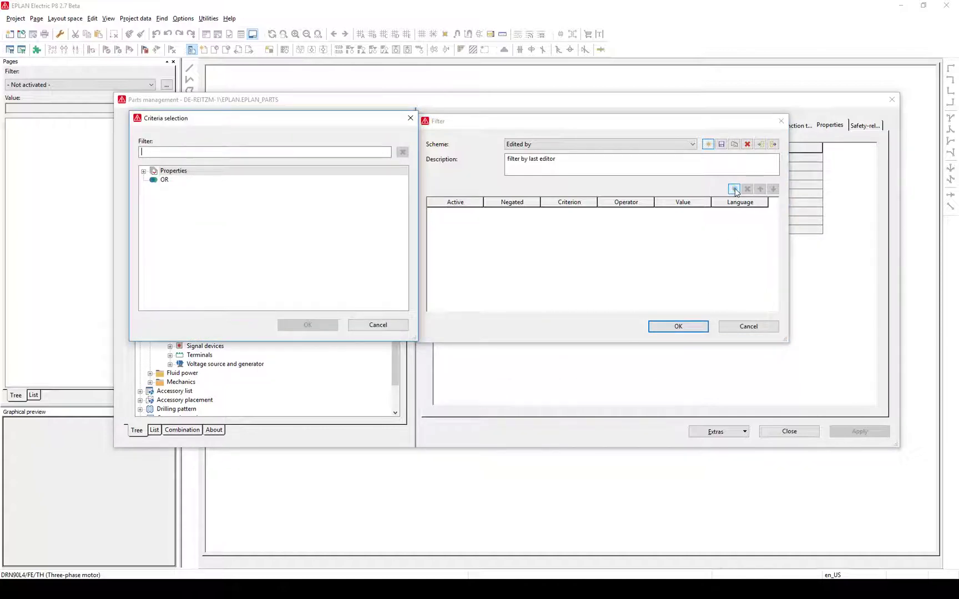
left_click(143, 171)
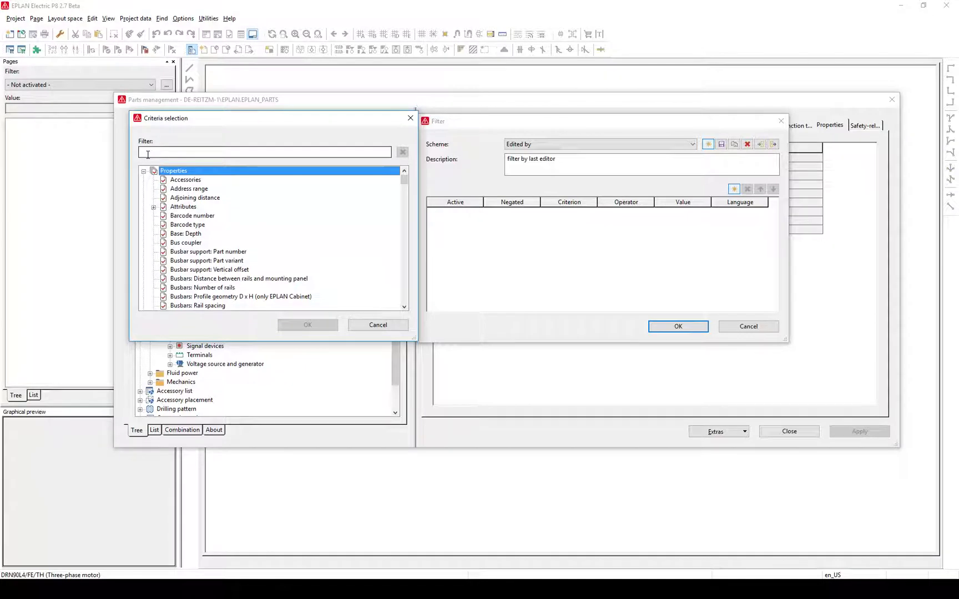
type("Last")
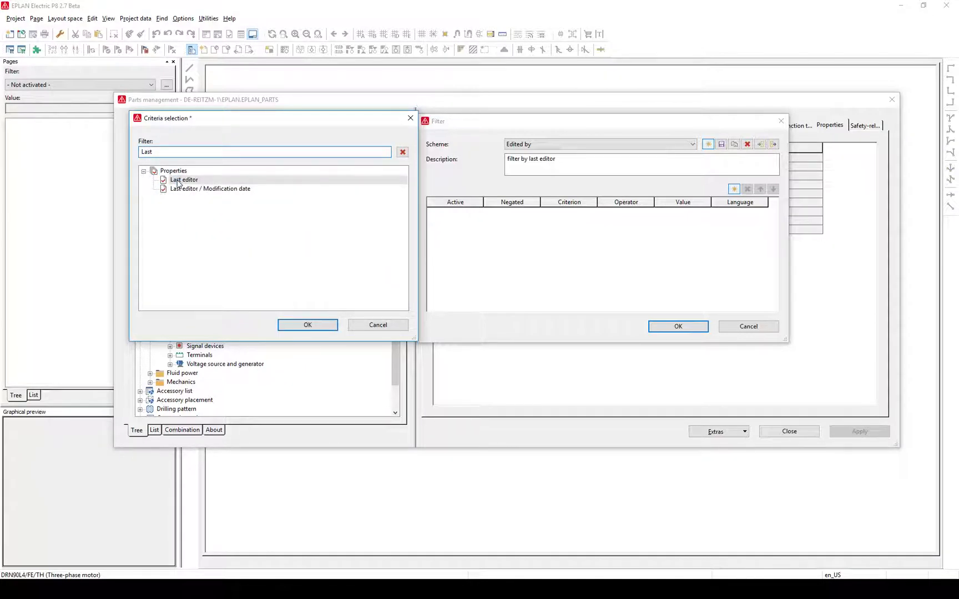
left_click(178, 184)
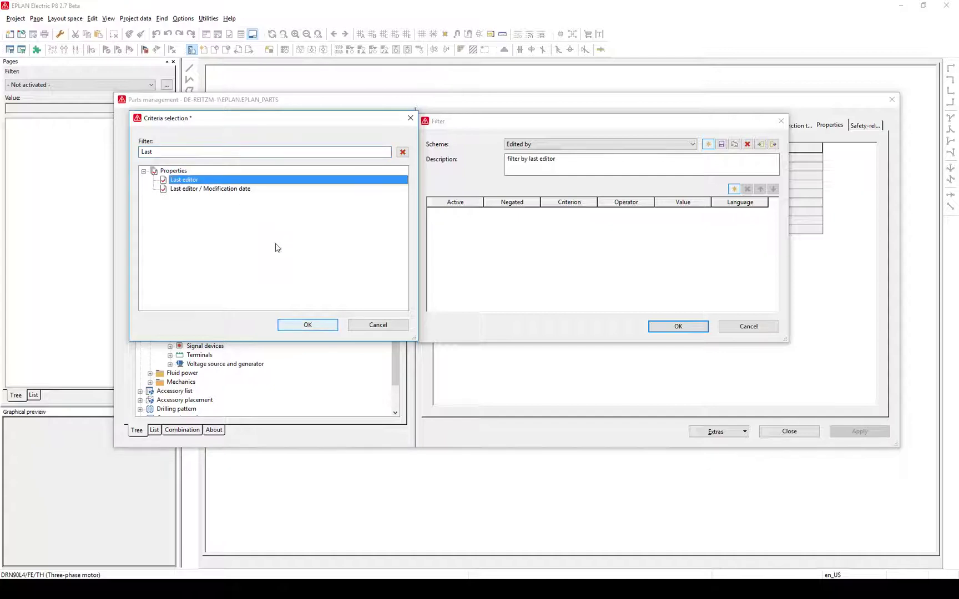
left_click(289, 325)
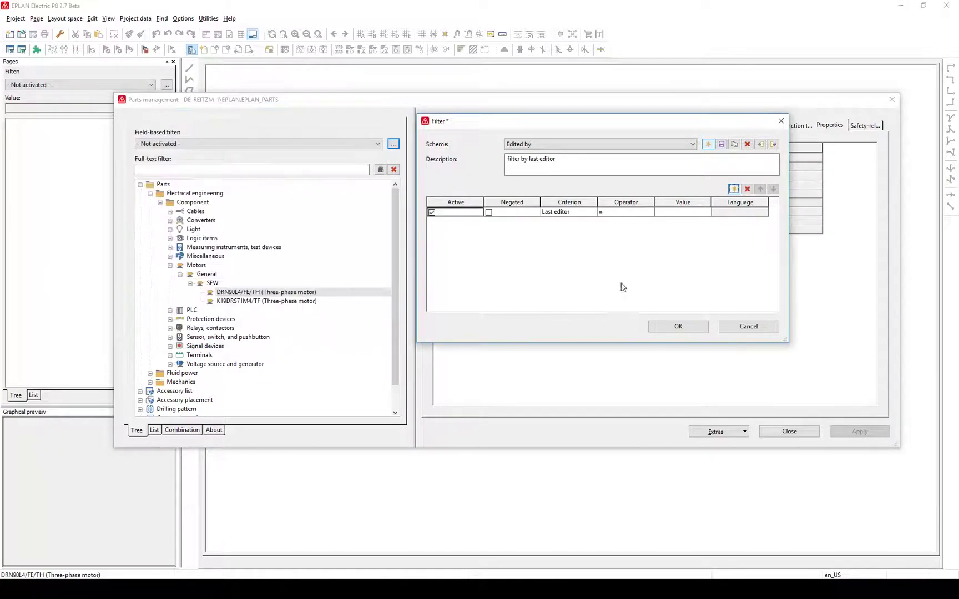
left_click(686, 215)
type("REITZM")
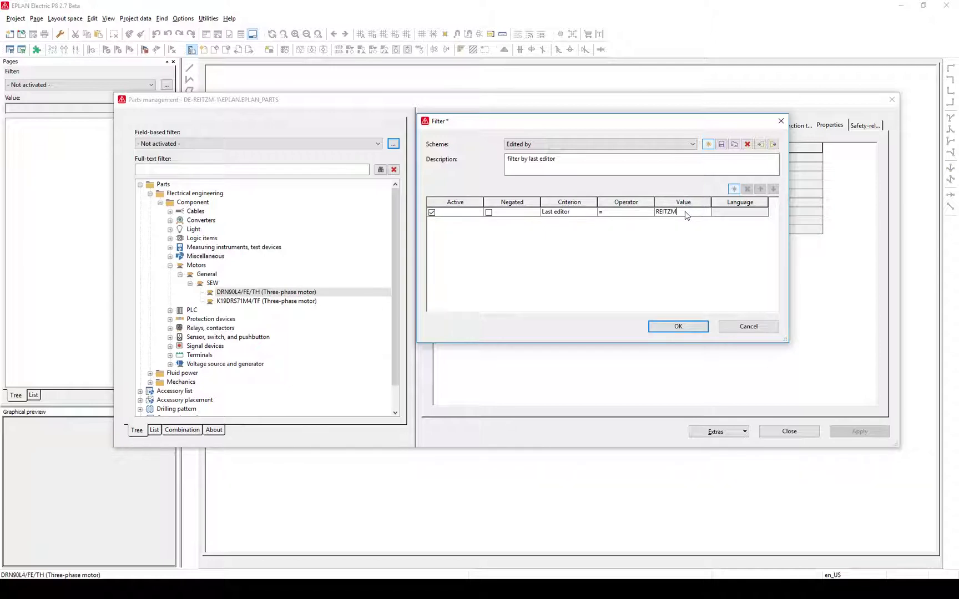
key("Tab")
left_click(721, 145)
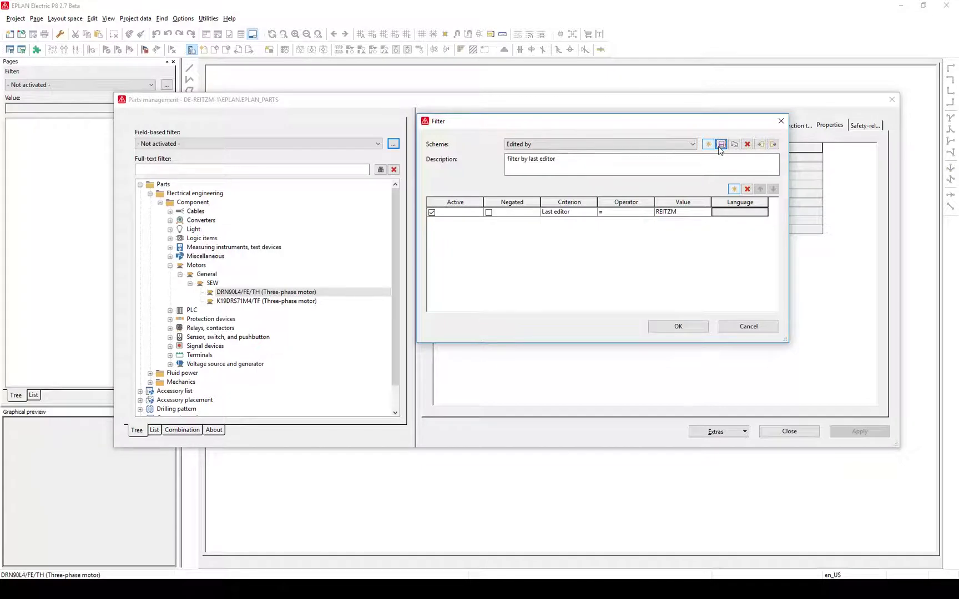
left_click(687, 327)
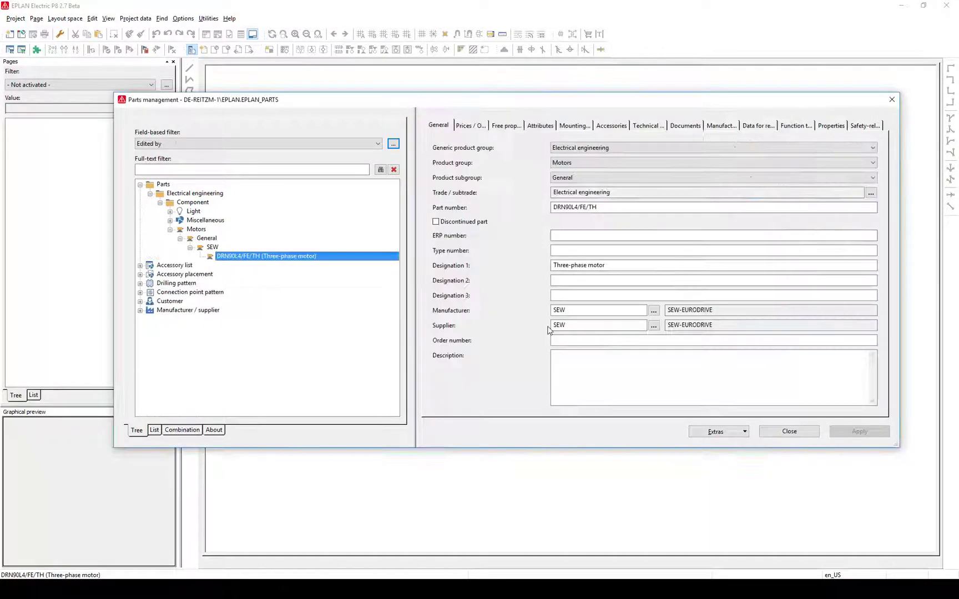
Step: Create tree representation scheme 'modification date' described as 'displays modification date'
right_click(296, 259)
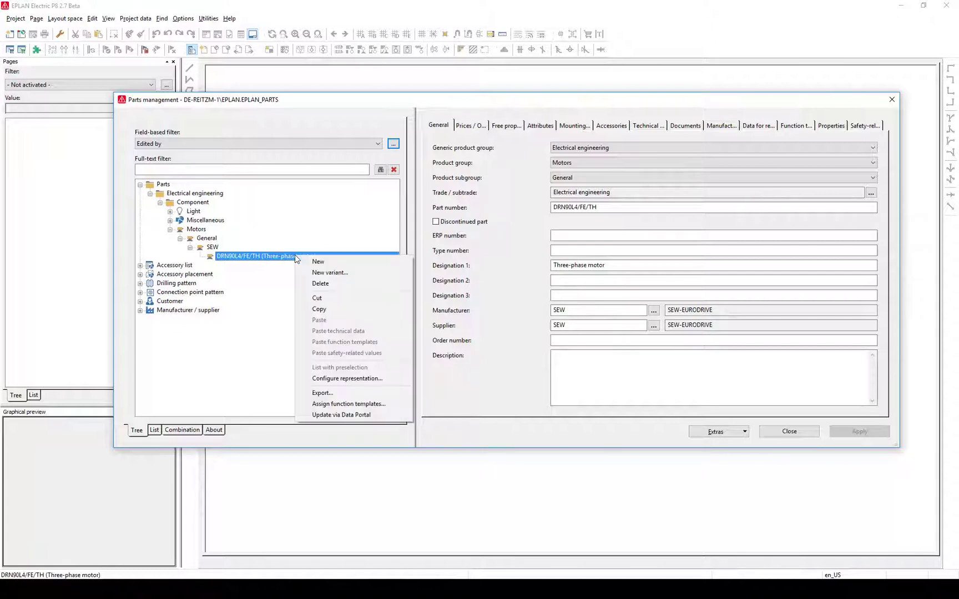
left_click(334, 379)
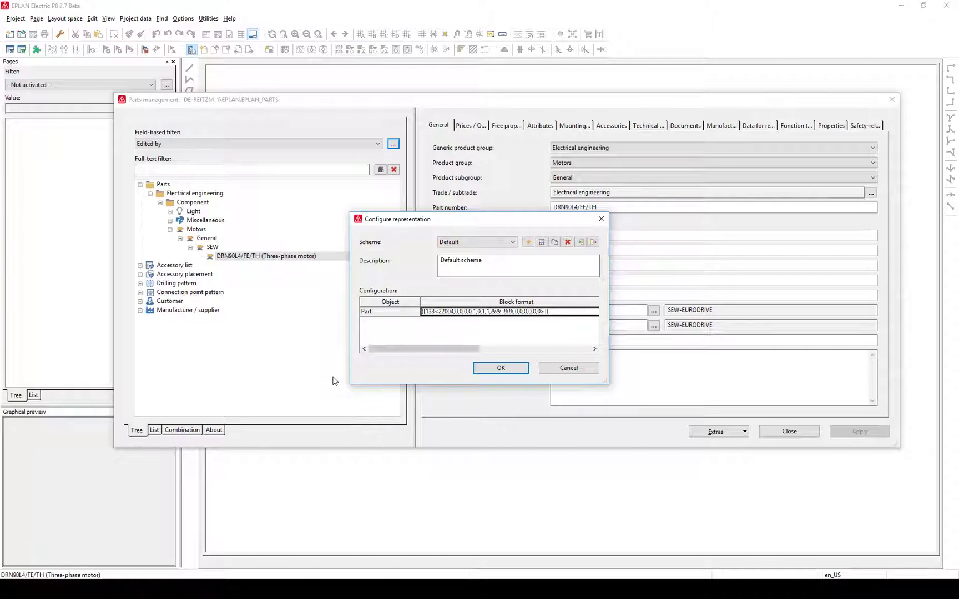
left_click(529, 243)
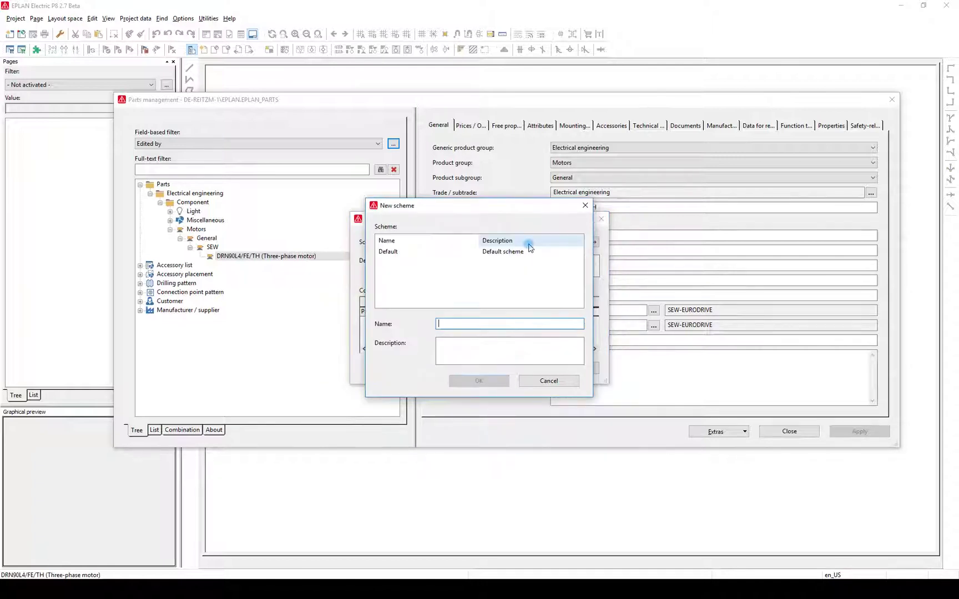
type("mod")
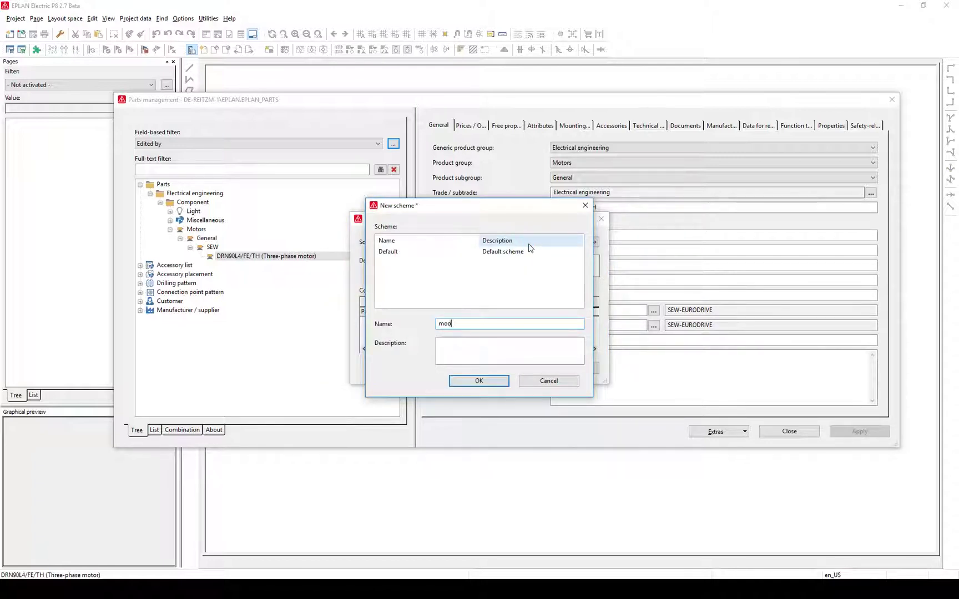
type("ification date")
left_click(511, 345)
type("display")
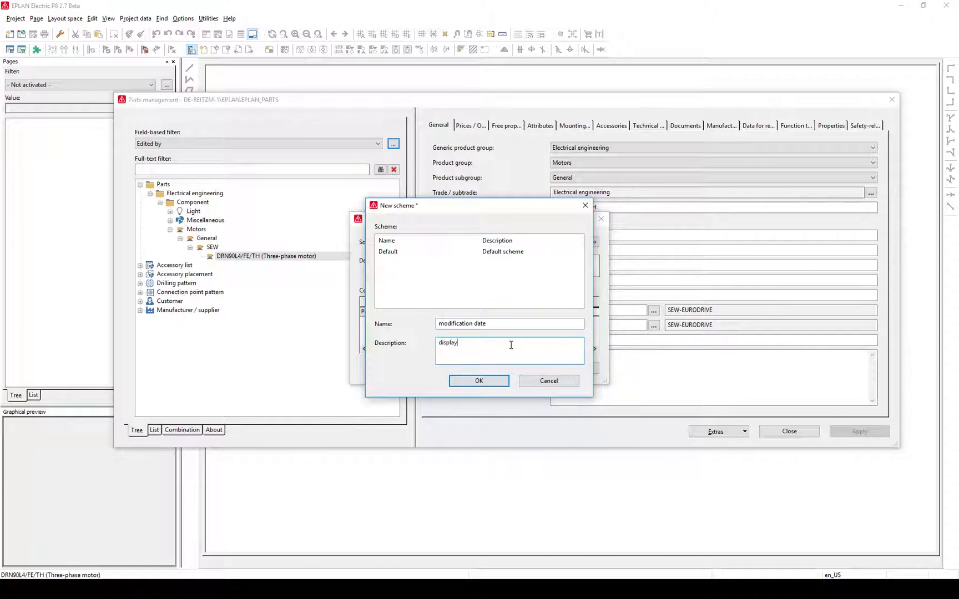
type("s modification date")
left_click(479, 380)
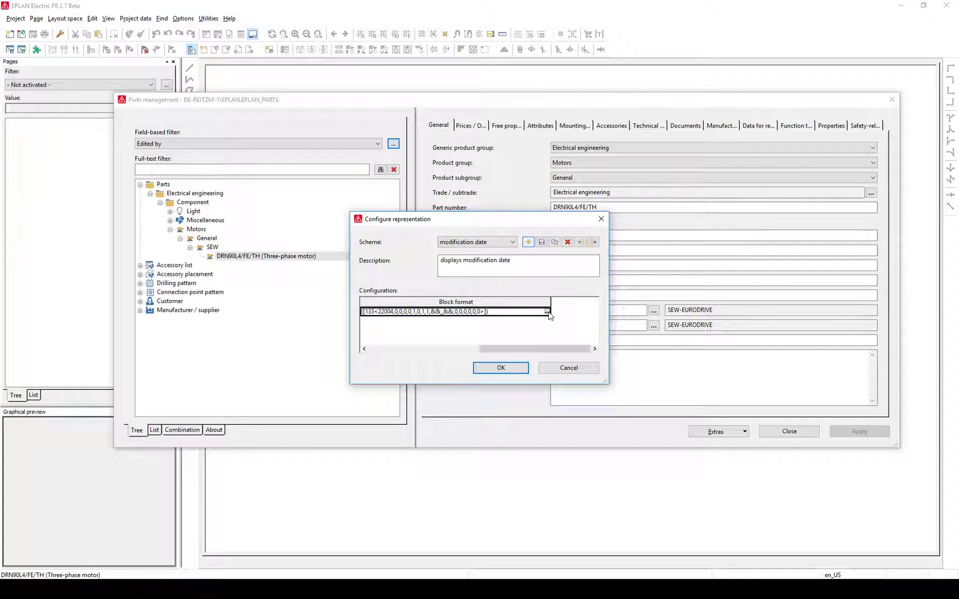
Step: Add an opening bracket '(' separator to the part's block format
left_click(546, 312)
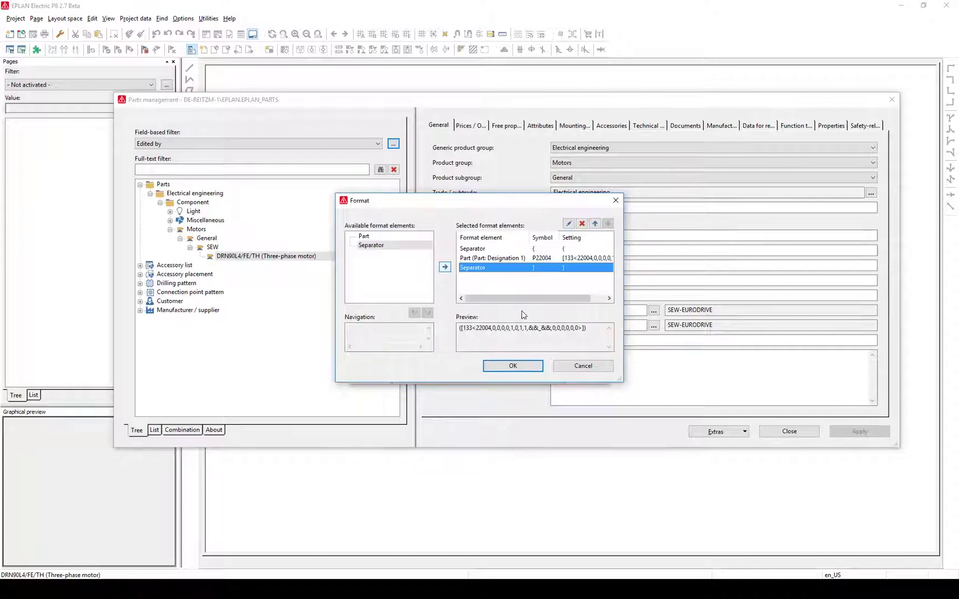
left_click(445, 268)
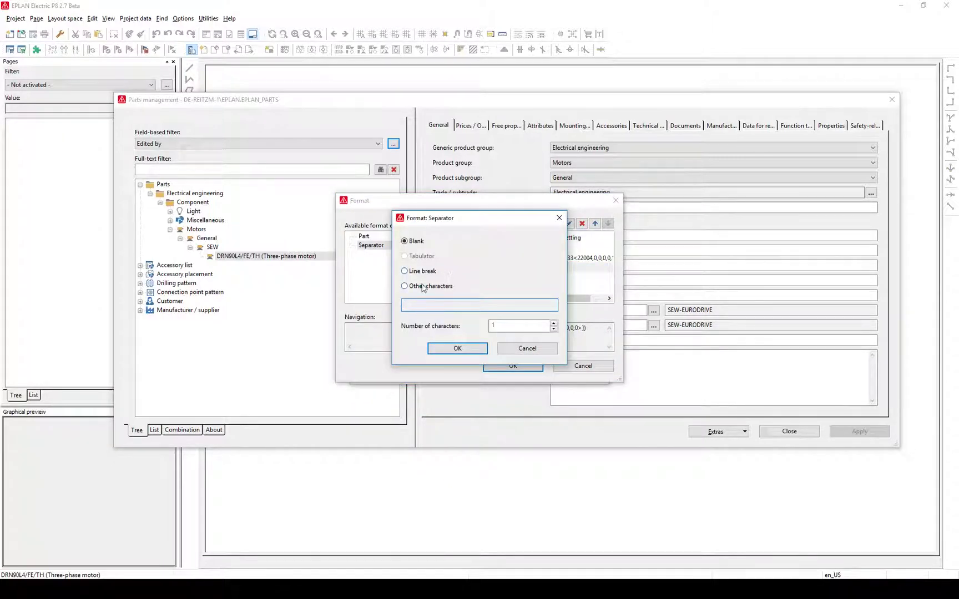
left_click(423, 287)
left_click(423, 306)
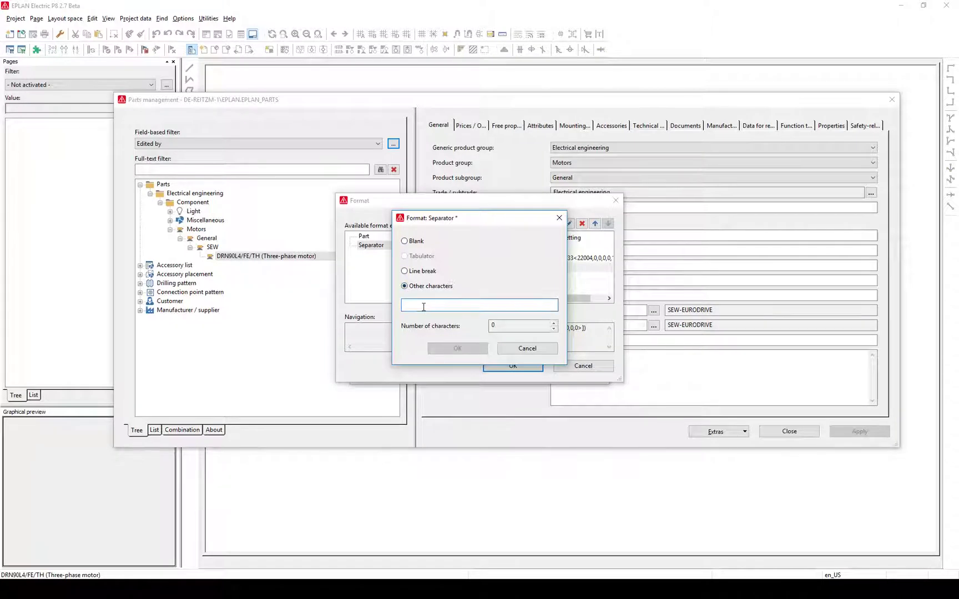
type("(")
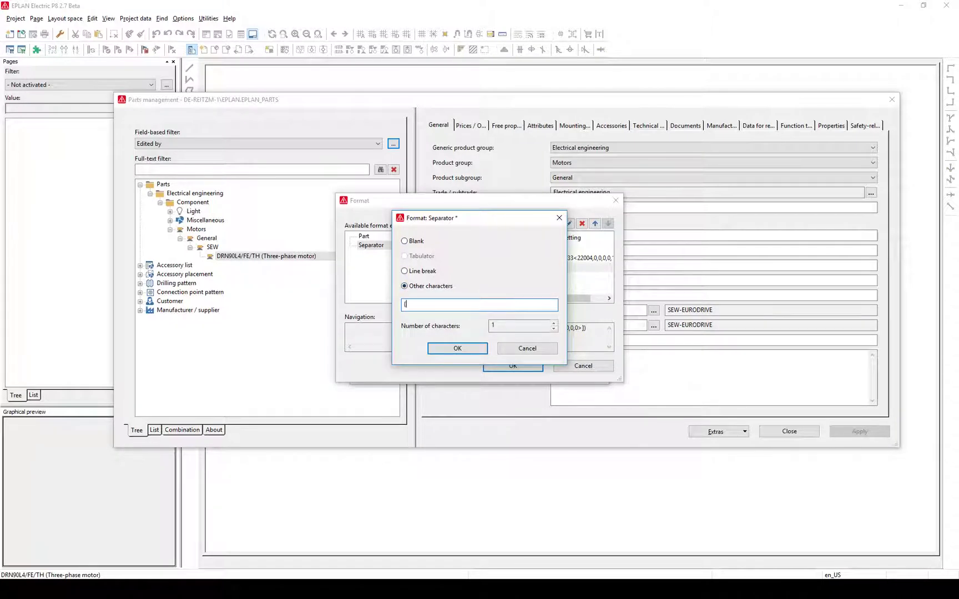
key("Return")
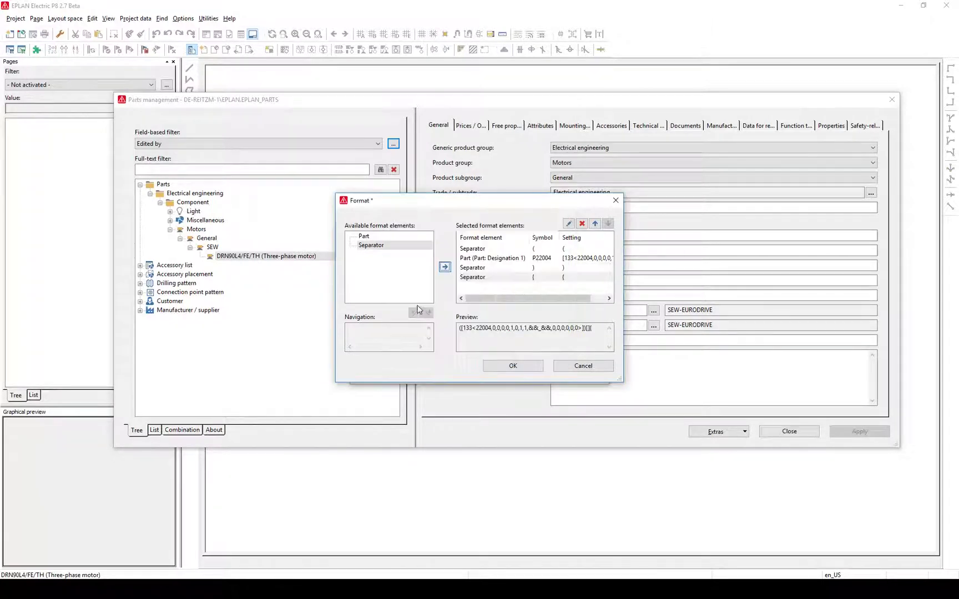
left_click(403, 237)
Step: Append the Part Modification date property and a closing bracket separator to the block format
left_click(445, 269)
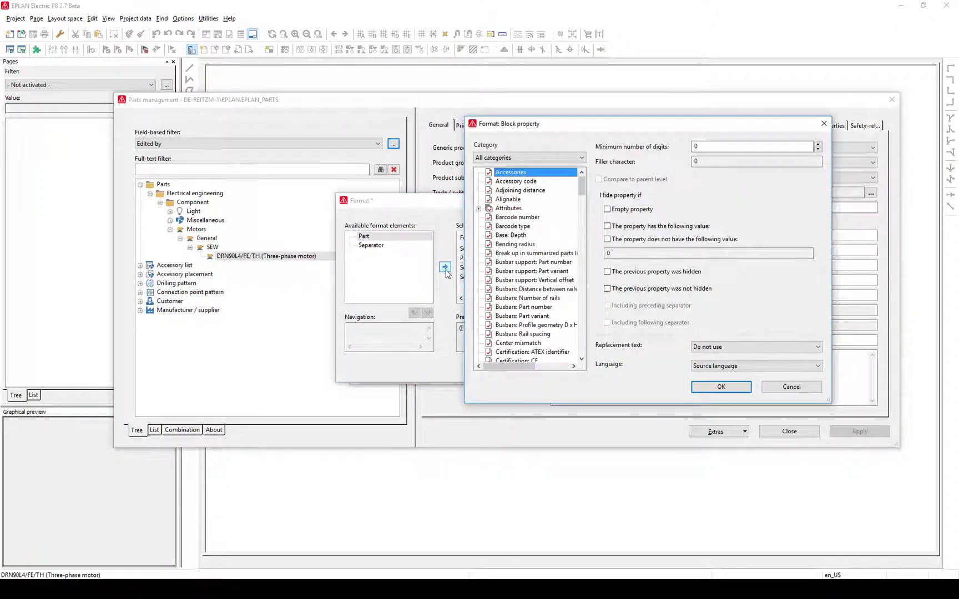
left_click_drag(581, 185, 582, 260)
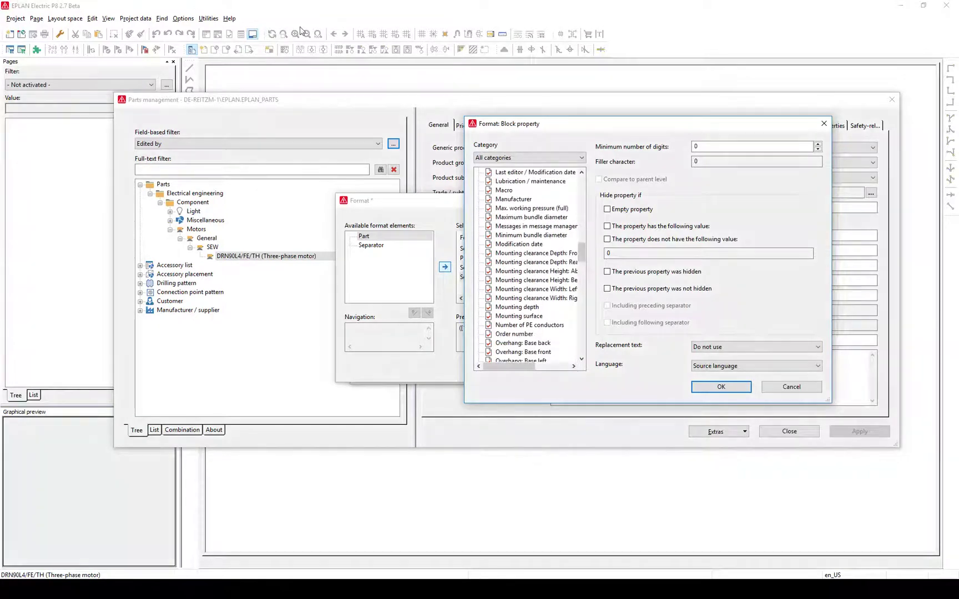
left_click(541, 245)
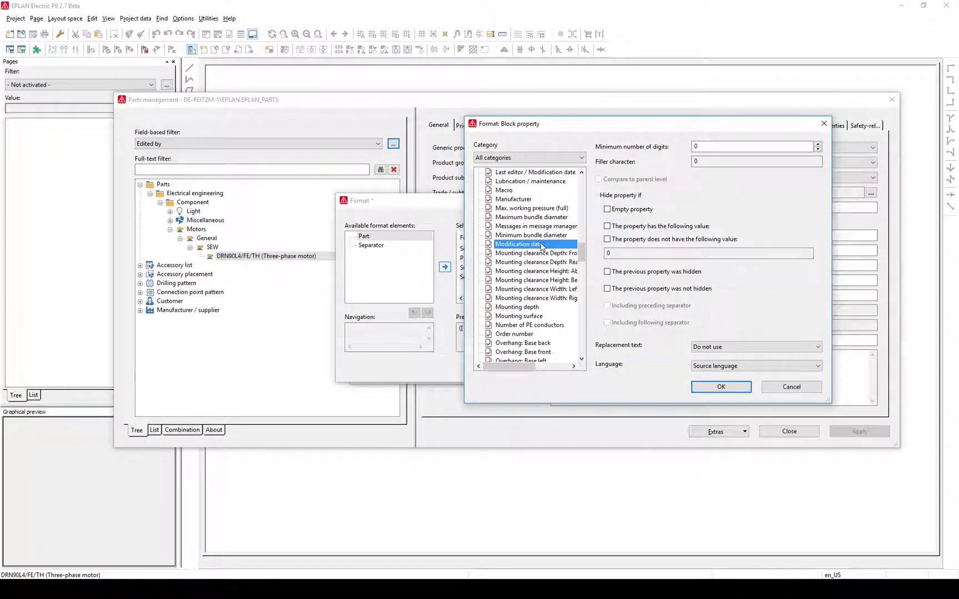
left_click(721, 386)
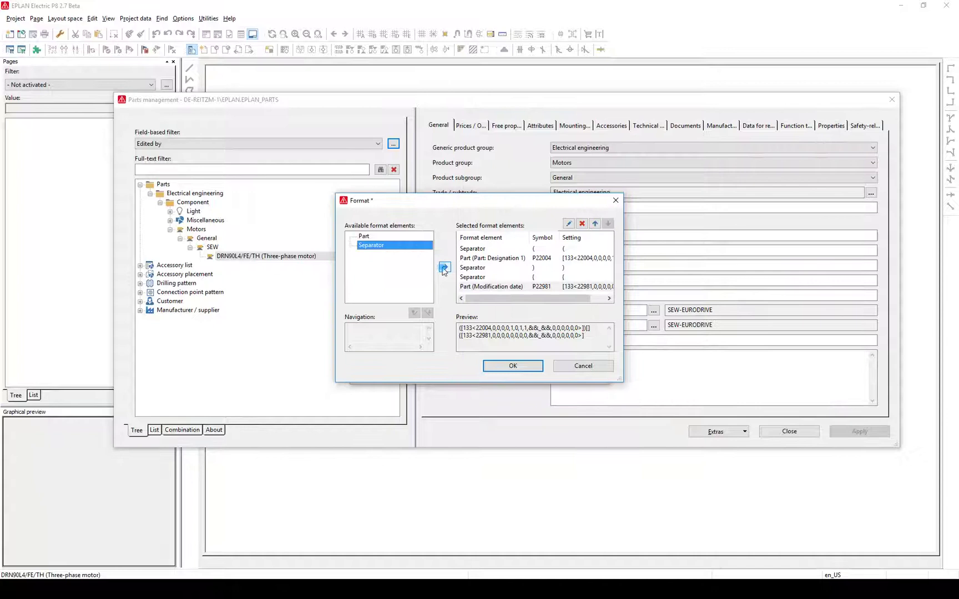
left_click(444, 269)
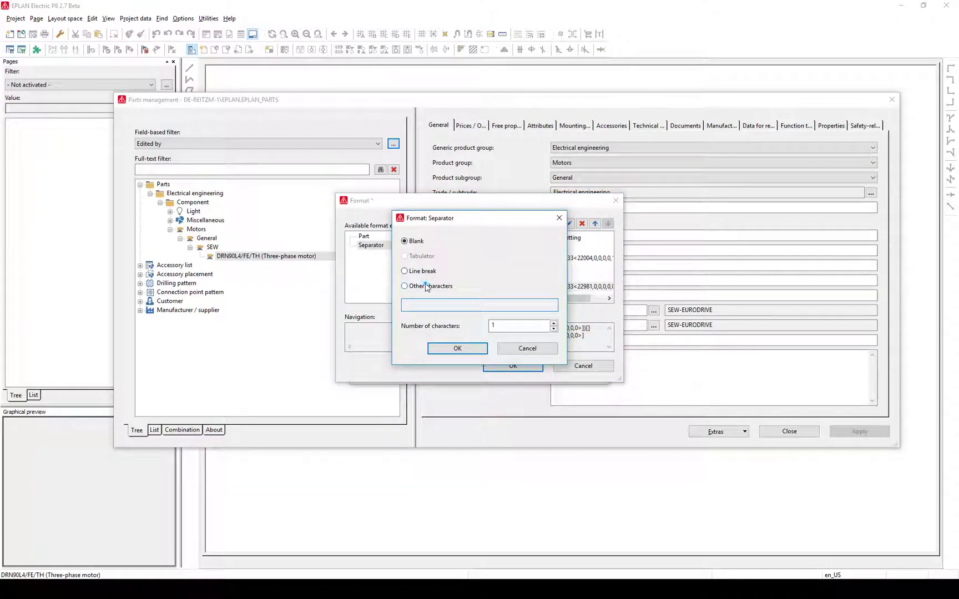
left_click(426, 286)
left_click(427, 303)
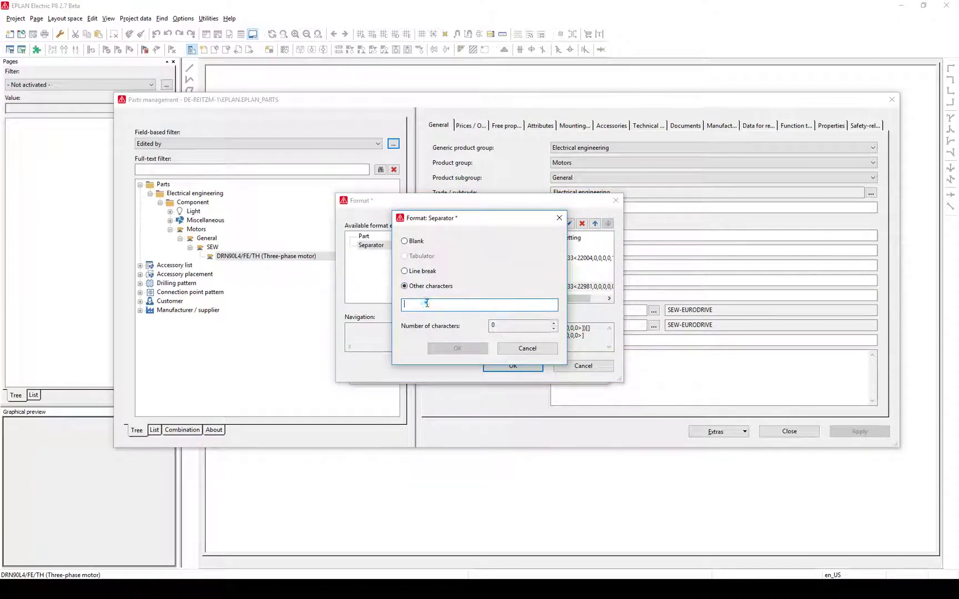
type("}")
left_click(453, 349)
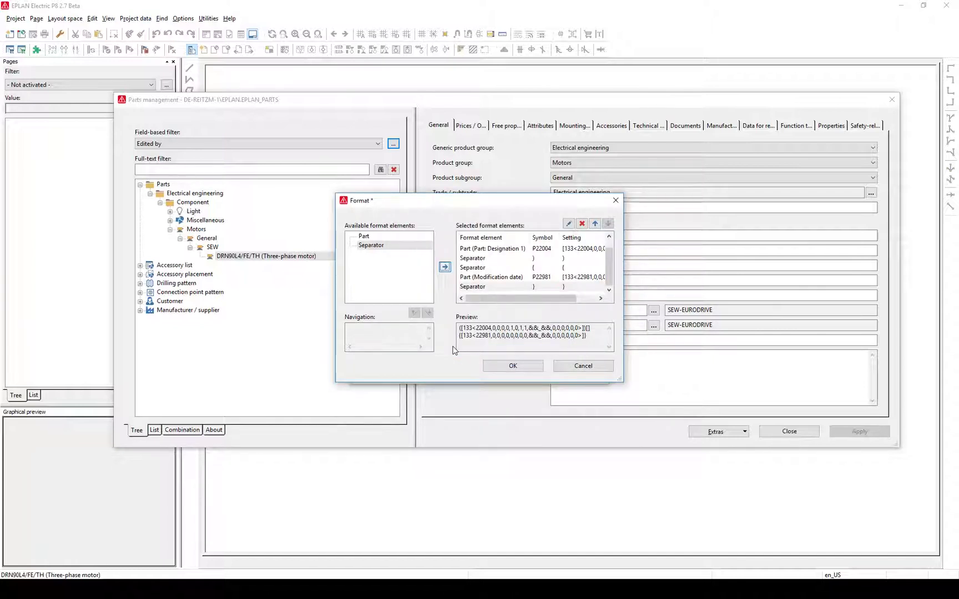
Step: Save and apply the modification date scheme so the motor shows (06.03.2017), then show the List view
left_click(506, 366)
left_click(542, 242)
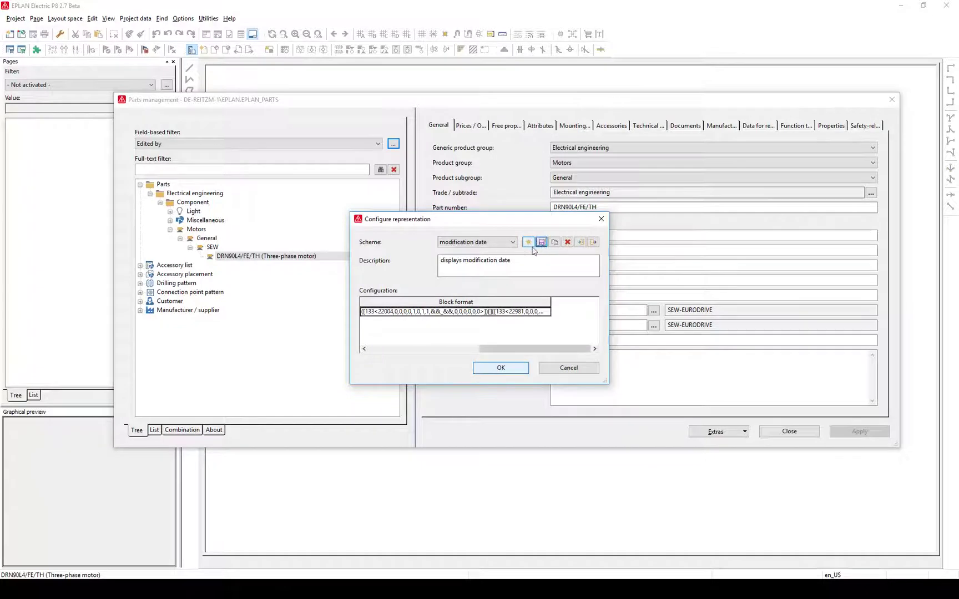
left_click(501, 368)
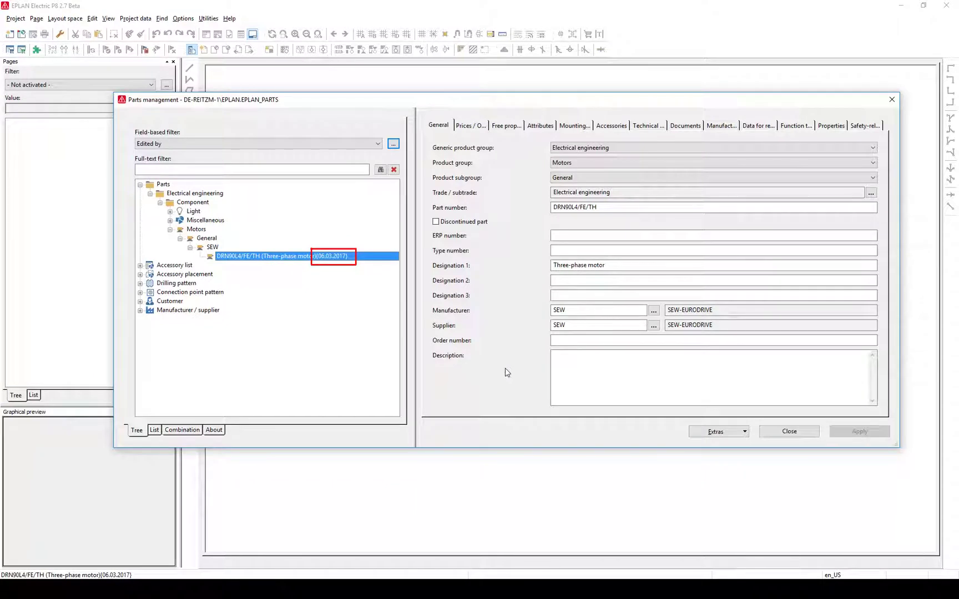
left_click(154, 430)
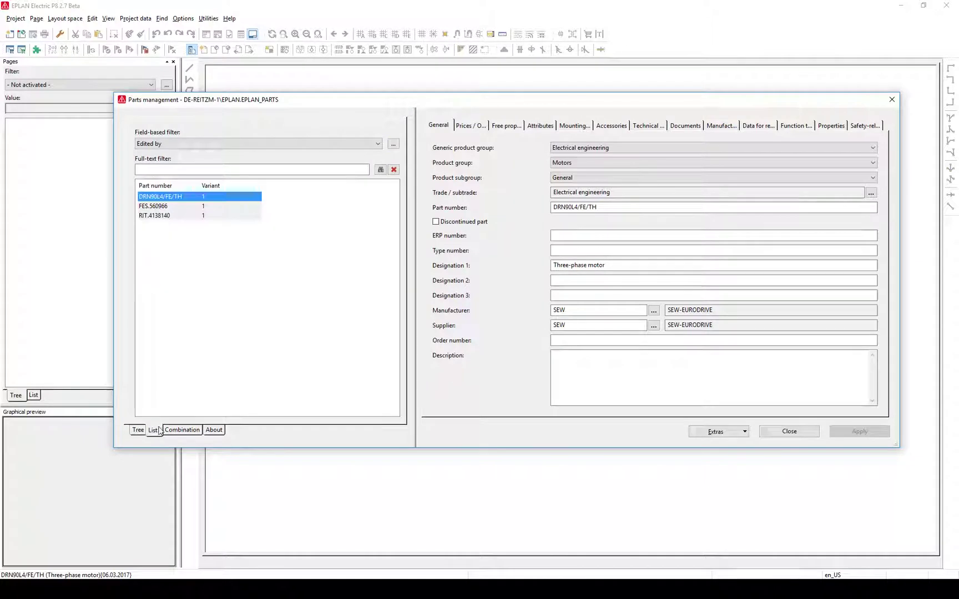
Step: Create list representation scheme 'ERP-number' described as 'erp-number in front'
right_click(169, 198)
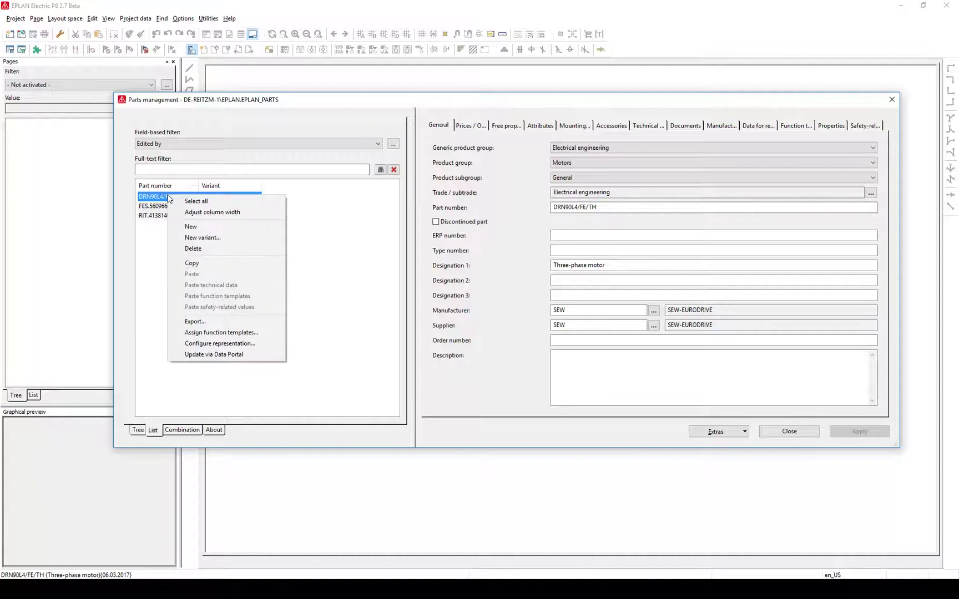
left_click(213, 344)
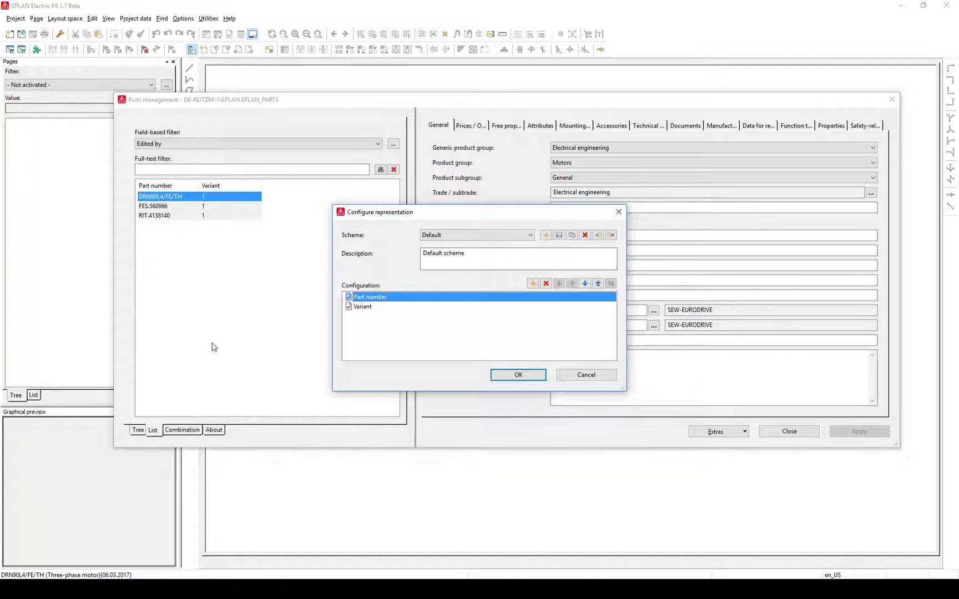
left_click(547, 235)
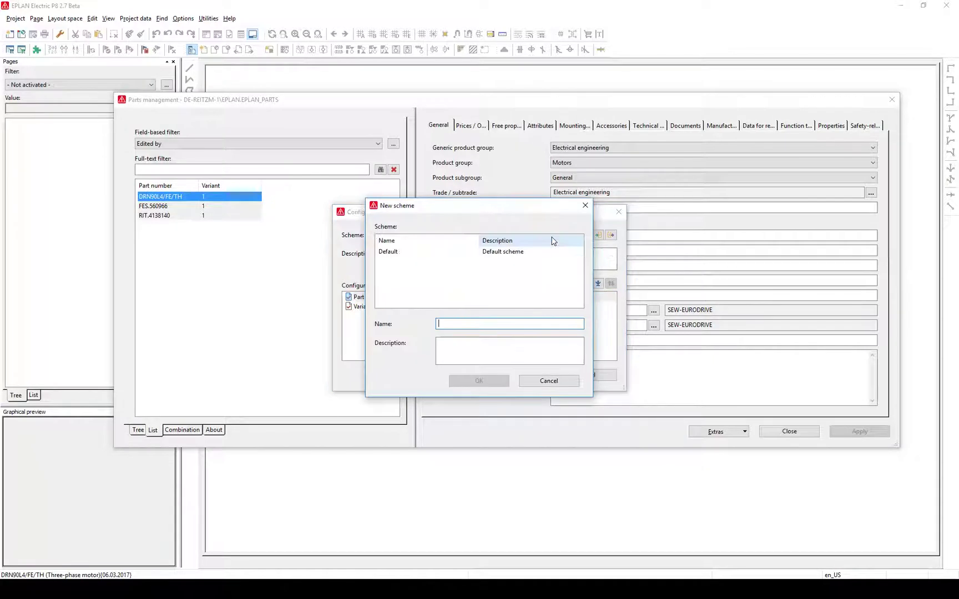
type("ERP")
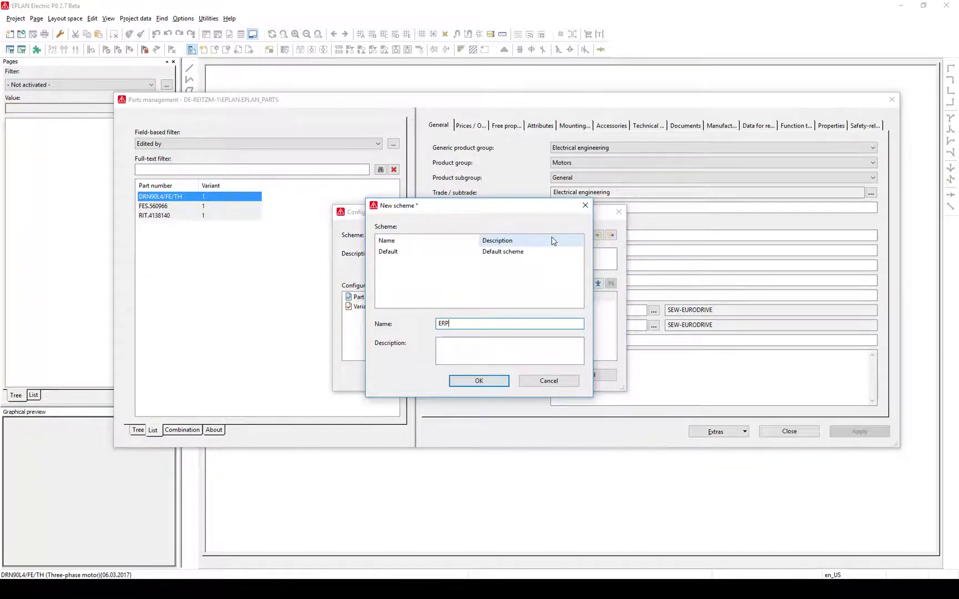
type("-number")
key("Tab")
type("erp-number")
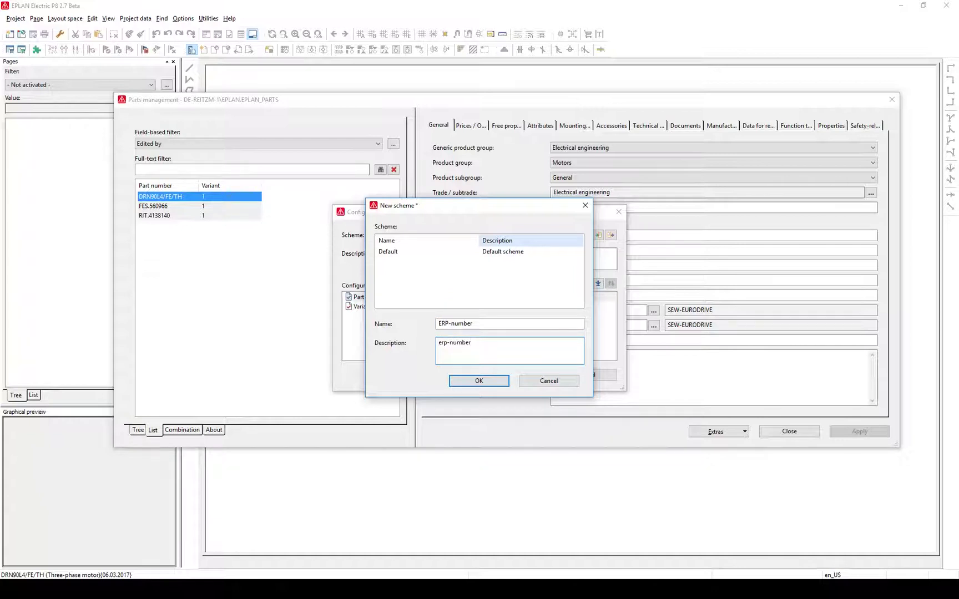
type(" in front")
left_click(493, 382)
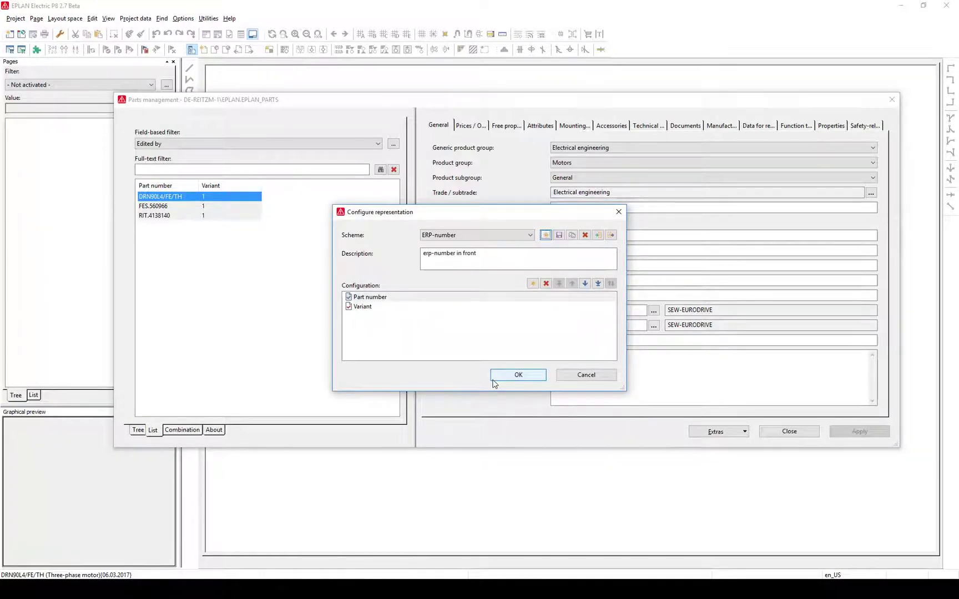
Step: Add an ERP number column, move it to the top, and save and apply the ERP-number scheme
left_click(532, 284)
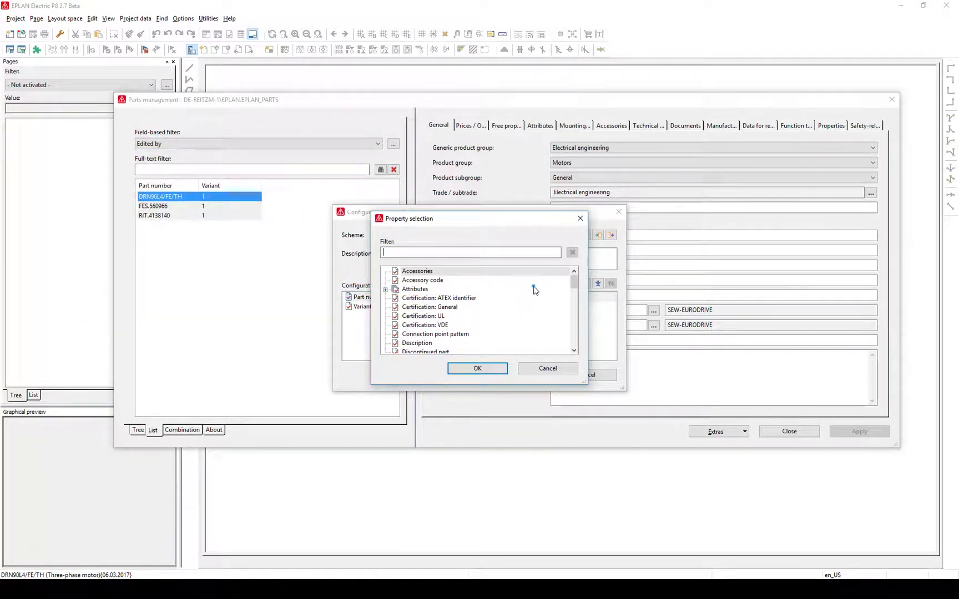
type("erp")
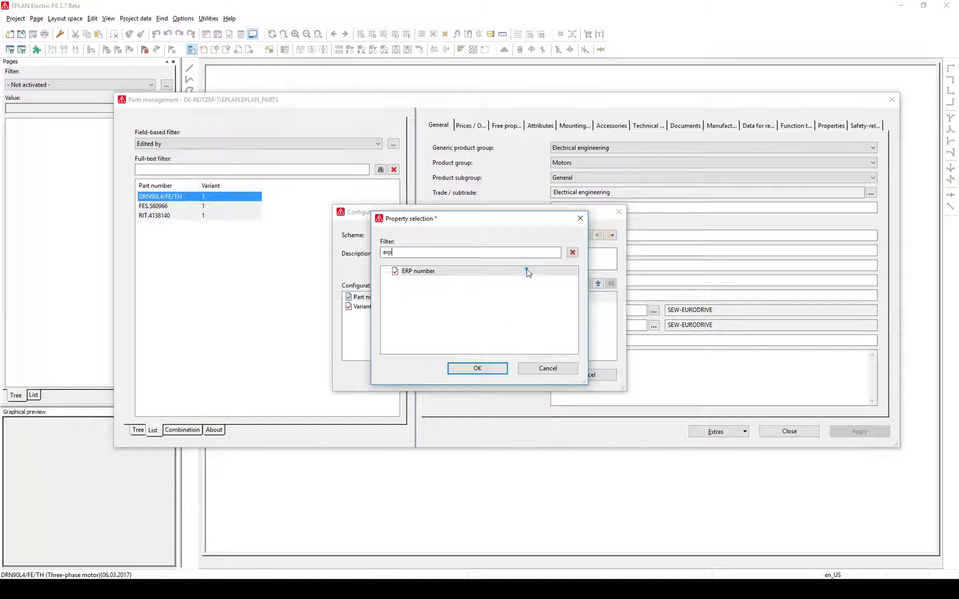
left_click(526, 271)
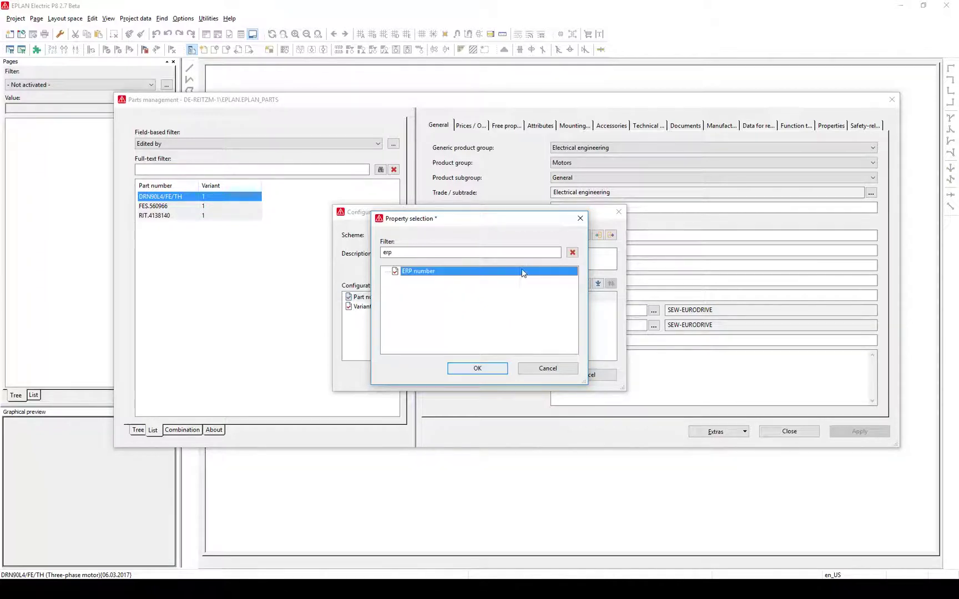
left_click(477, 370)
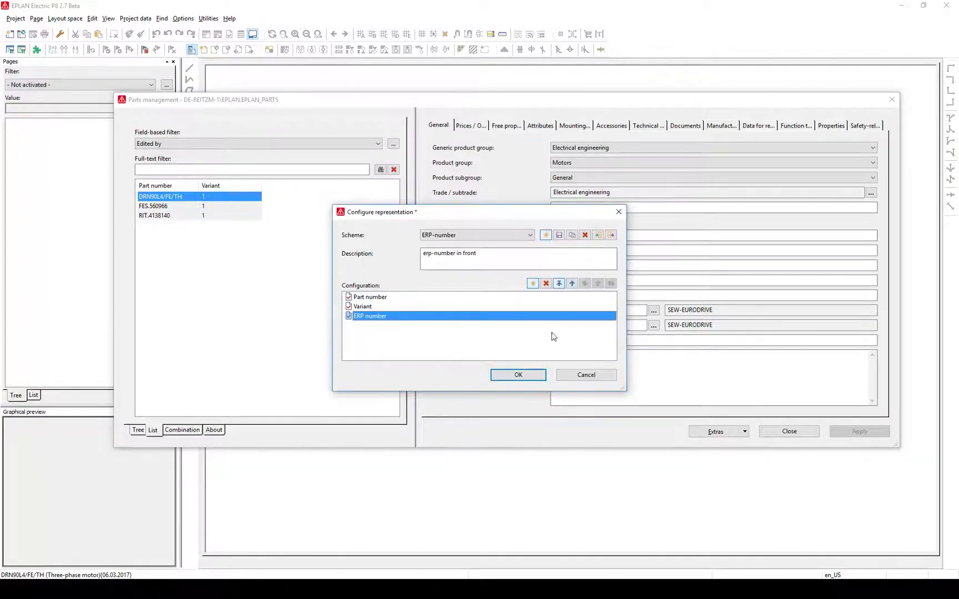
left_click(559, 284)
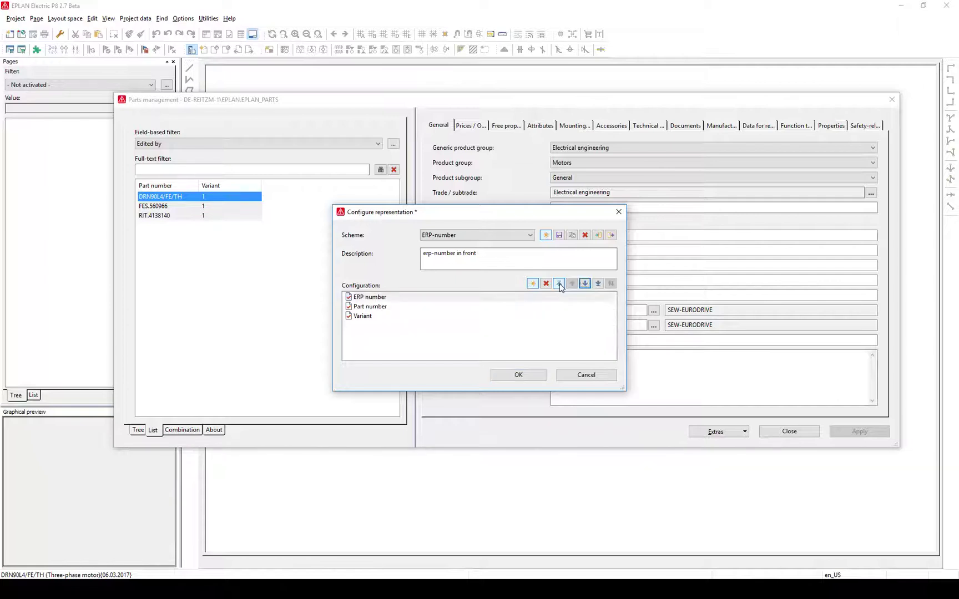
left_click(559, 234)
left_click(518, 375)
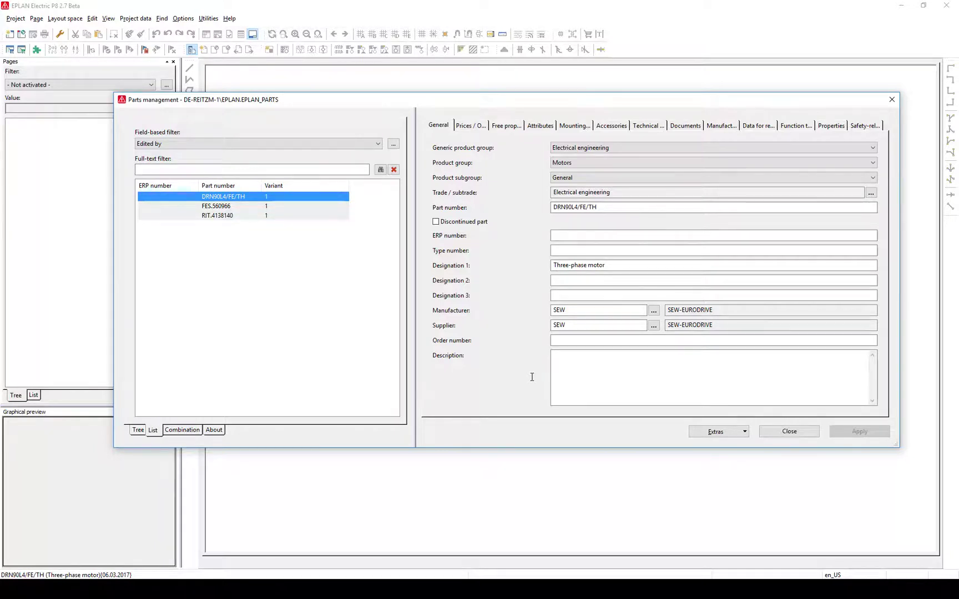
Step: Enter trial ERP number 123456 for the motor, then close parts management without saving
left_click(579, 239)
type("123456")
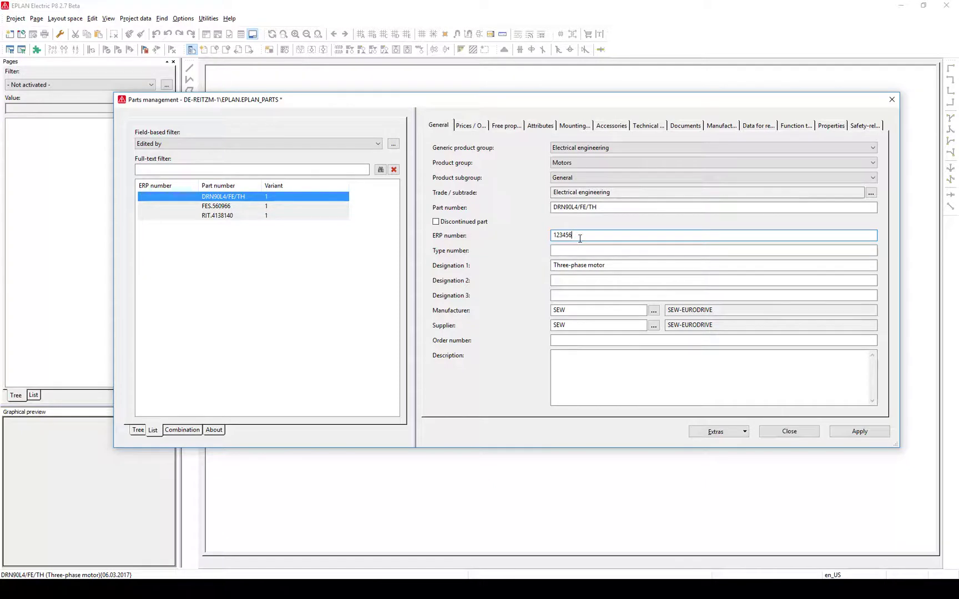
key("Escape")
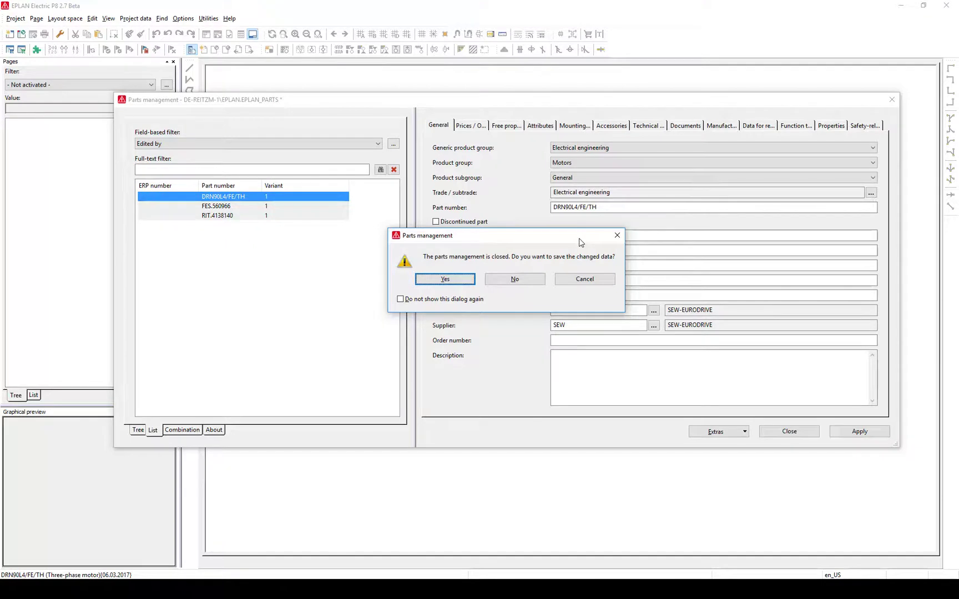
left_click(584, 279)
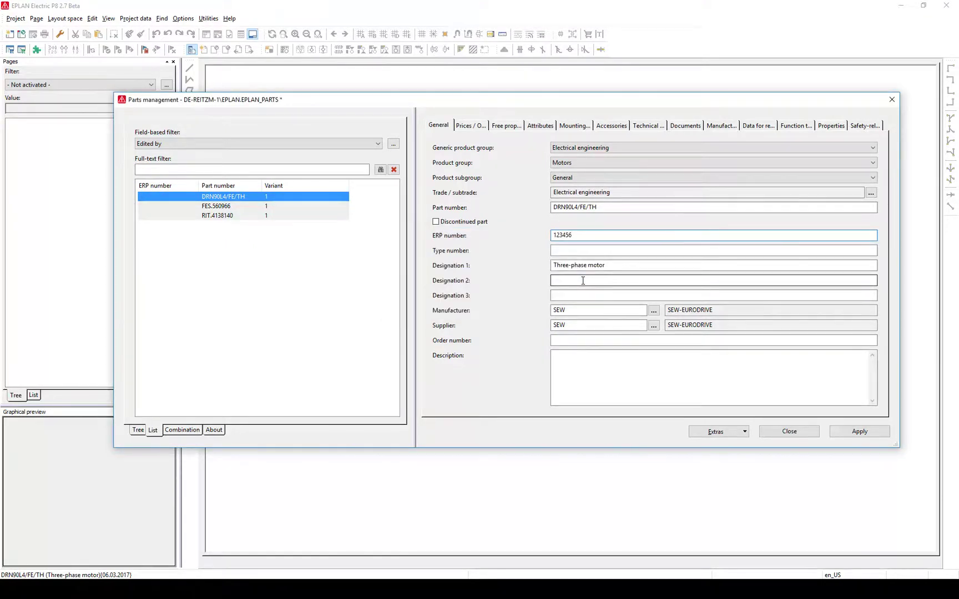
key("Escape")
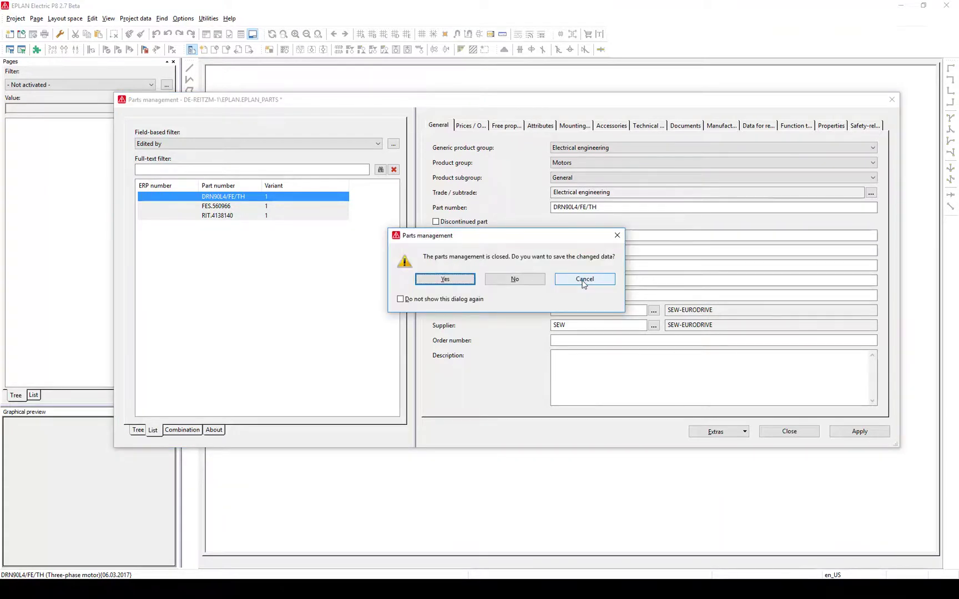
left_click(535, 283)
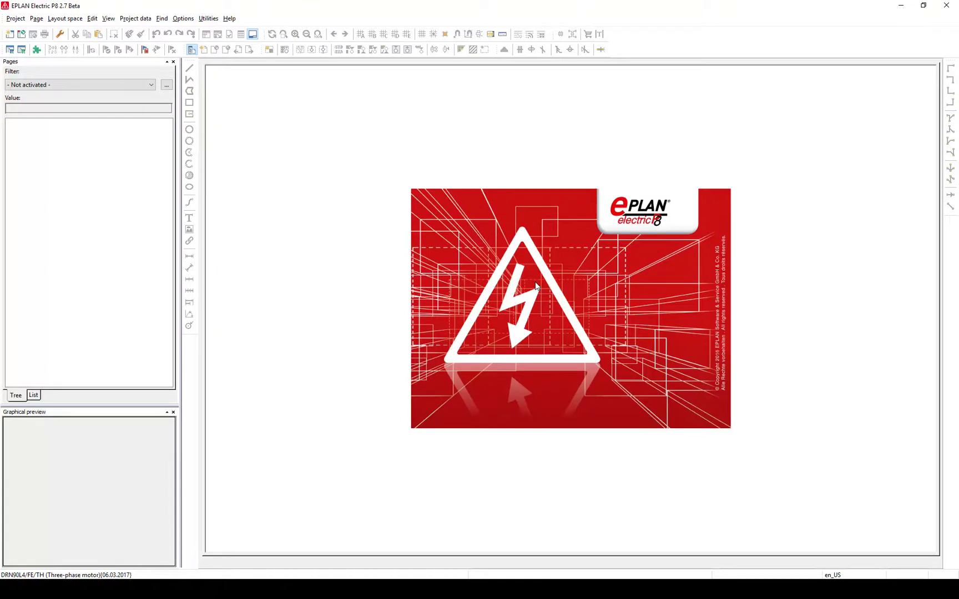
Step: Reopen parts management from the Utilities > Parts menu
left_click(209, 18)
mouse_move(219, 131)
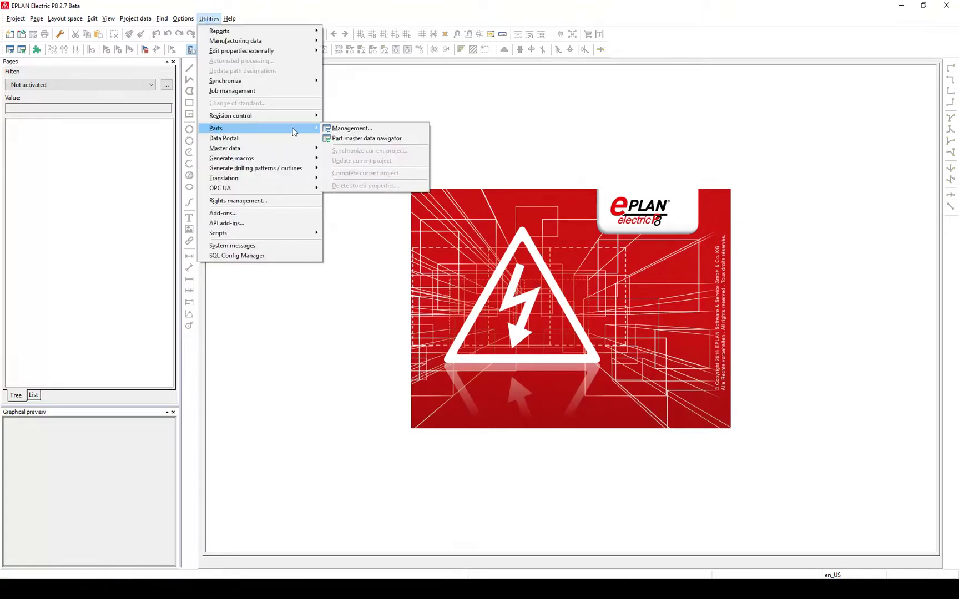
left_click(378, 130)
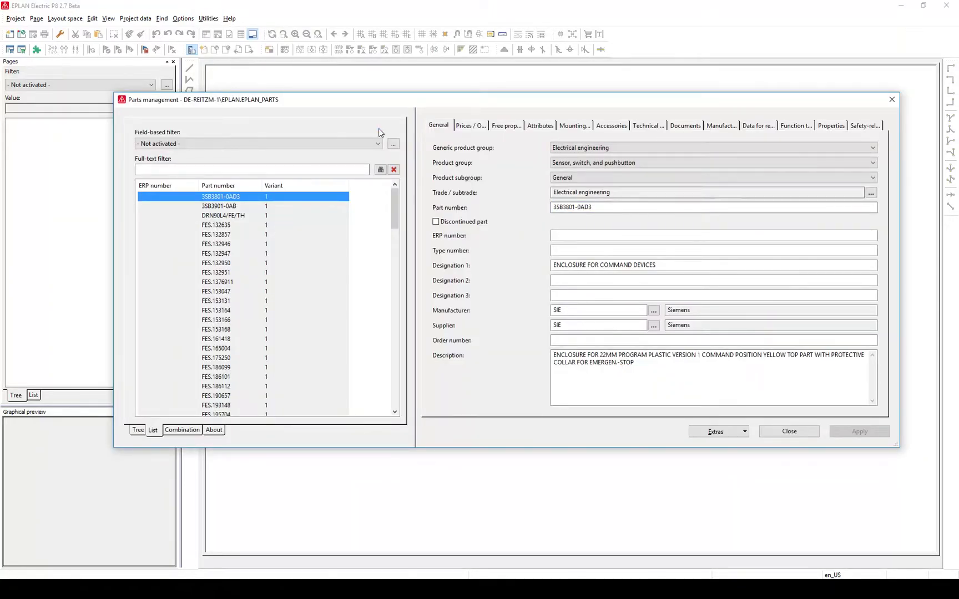
Step: Set the field-based filter to Edited by and check the motor's empty ERP number field
left_click(378, 144)
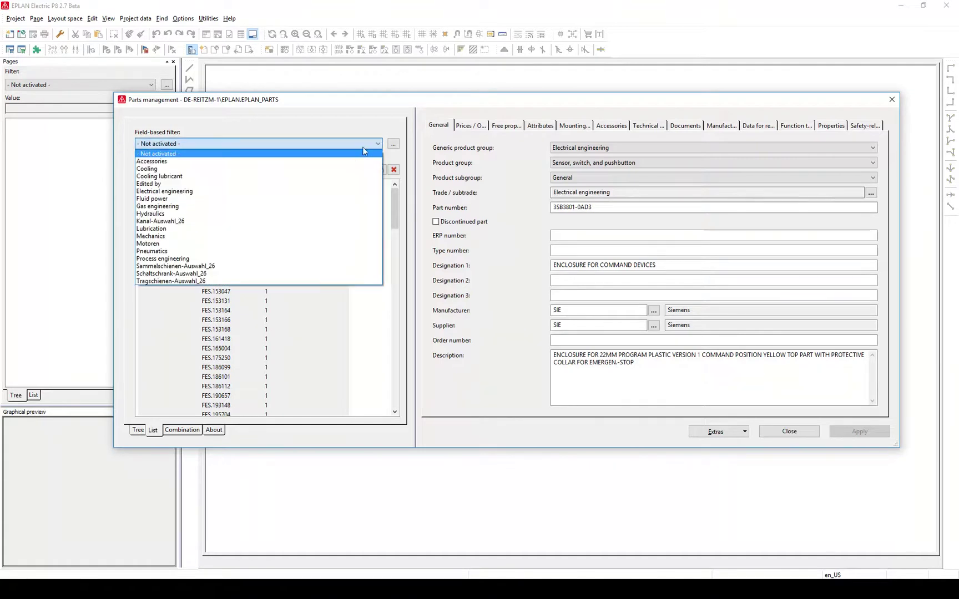
left_click(347, 184)
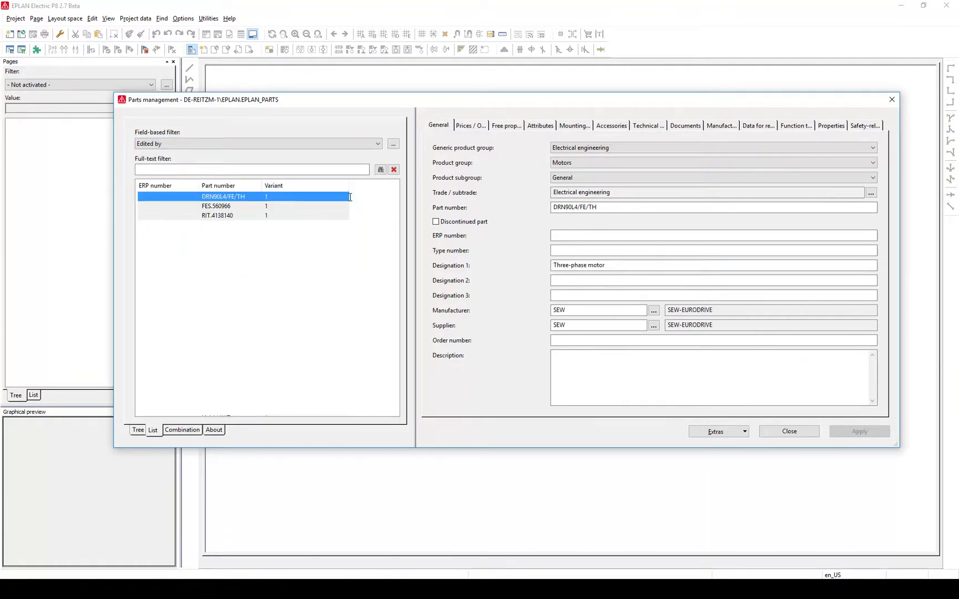
left_click(572, 236)
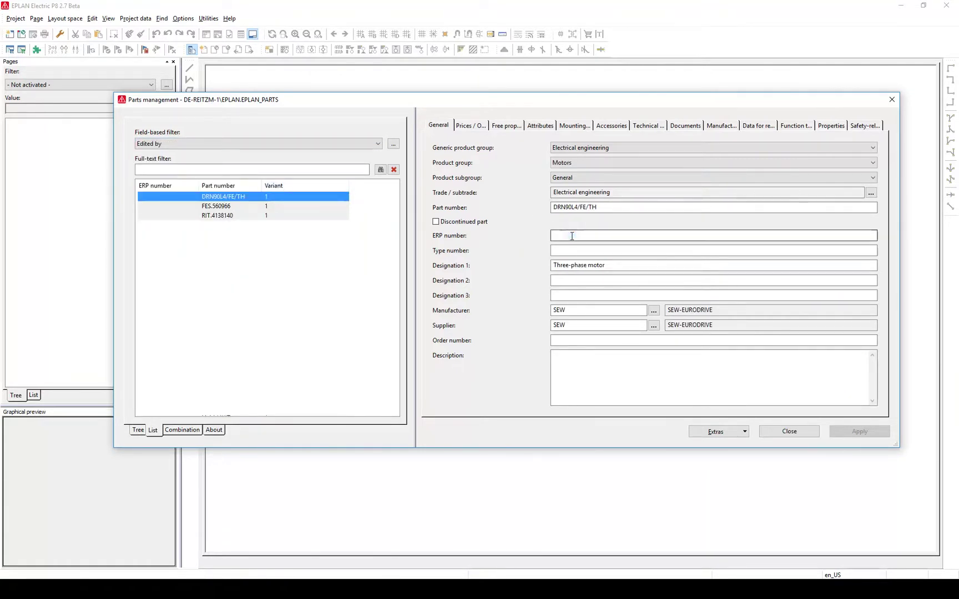